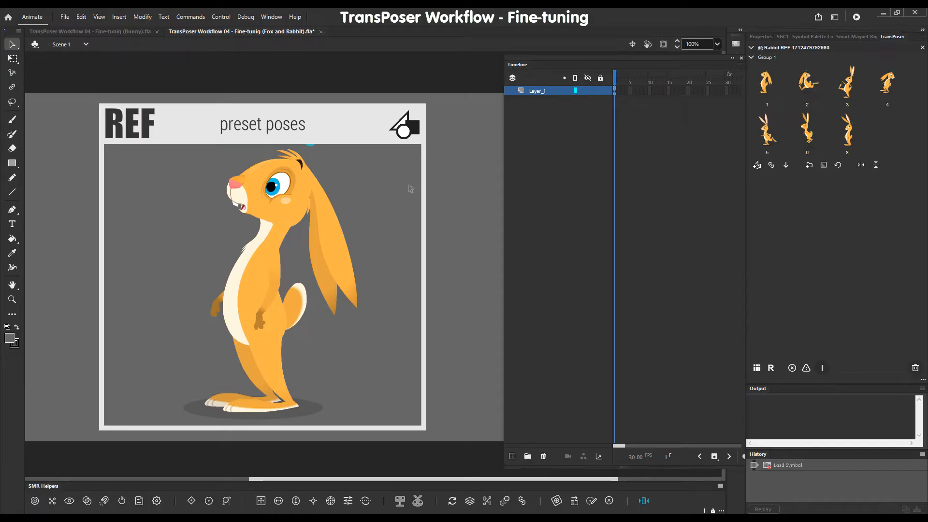
# Create a TransPoser animation symbol based on the @ Rabbit REF symbol and accept the confirmation.
pyautogui.click(757, 165)
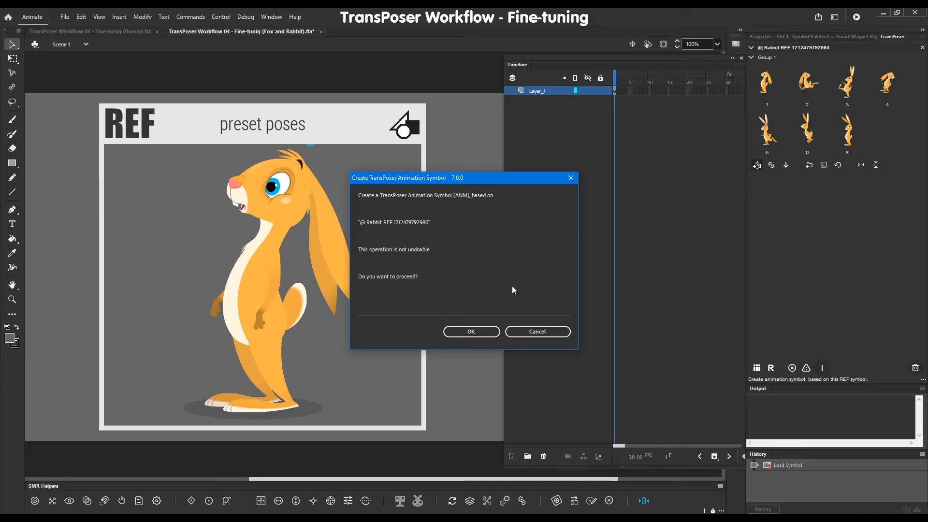
pyautogui.click(482, 331)
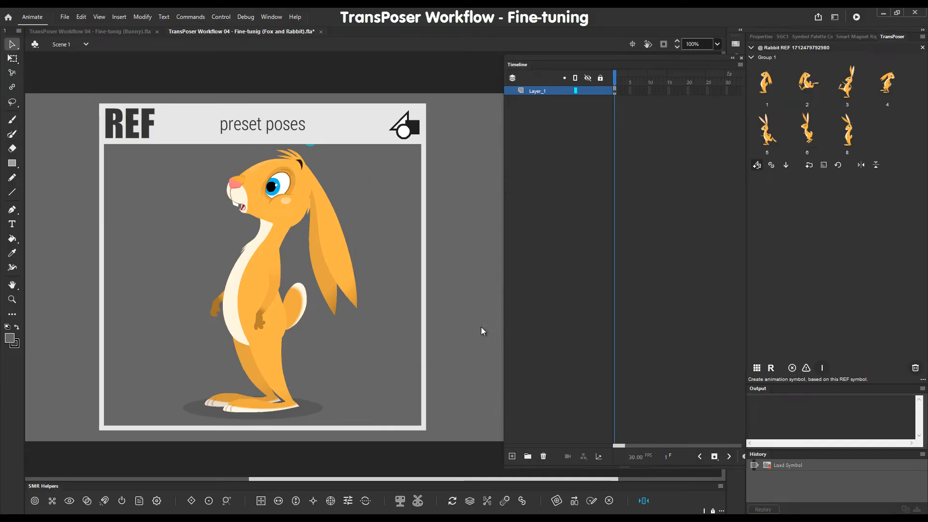
pyautogui.click(494, 321)
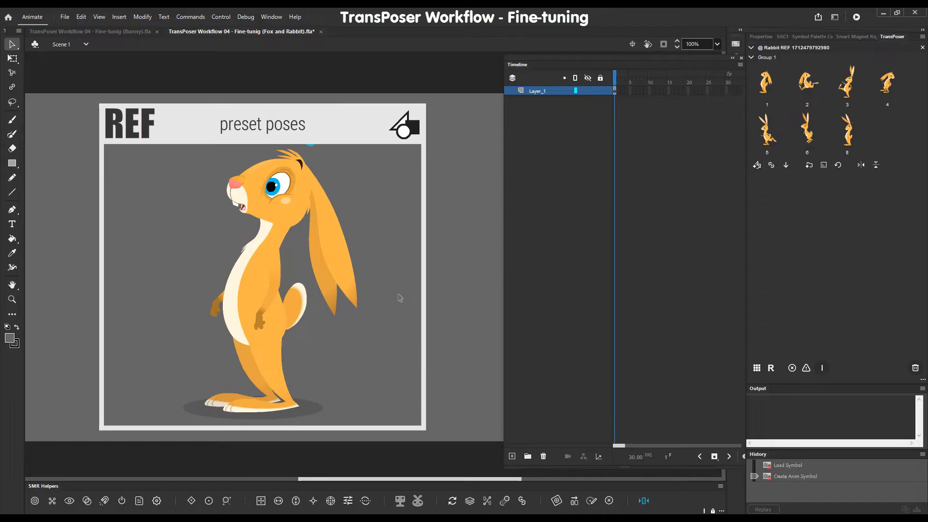
# Delete the rabbit's preset poses REF instance from the stage, leaving the new animation symbol.
pyautogui.click(337, 282)
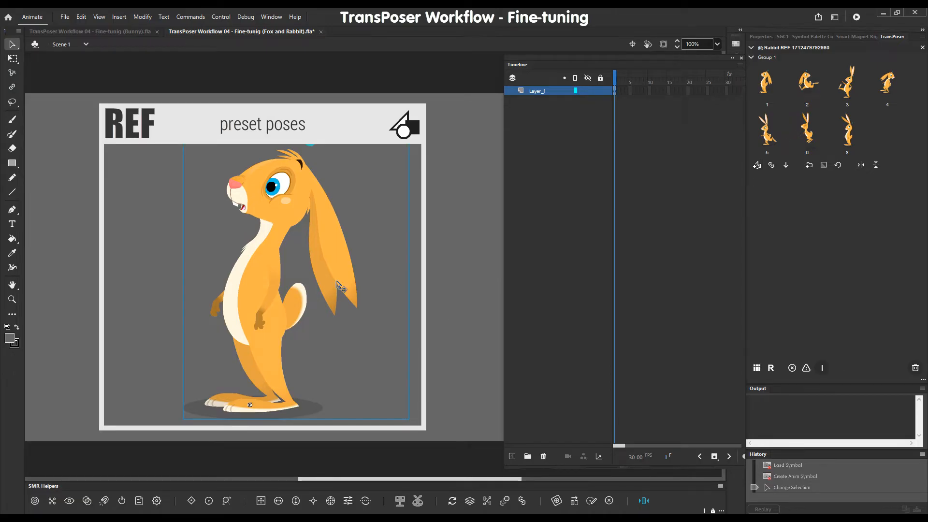
pyautogui.hotkey('alt', 'e')
pyautogui.click(437, 185)
pyautogui.click(564, 176)
pyautogui.click(424, 131)
pyautogui.press('Delete')
# Enter the rabbit animation symbol and move the small yellow REF rabbit to the empty area behind the character's feet.
pyautogui.doubleClick(259, 182)
pyautogui.moveTo(255, 233); pyautogui.dragTo(433, 373)
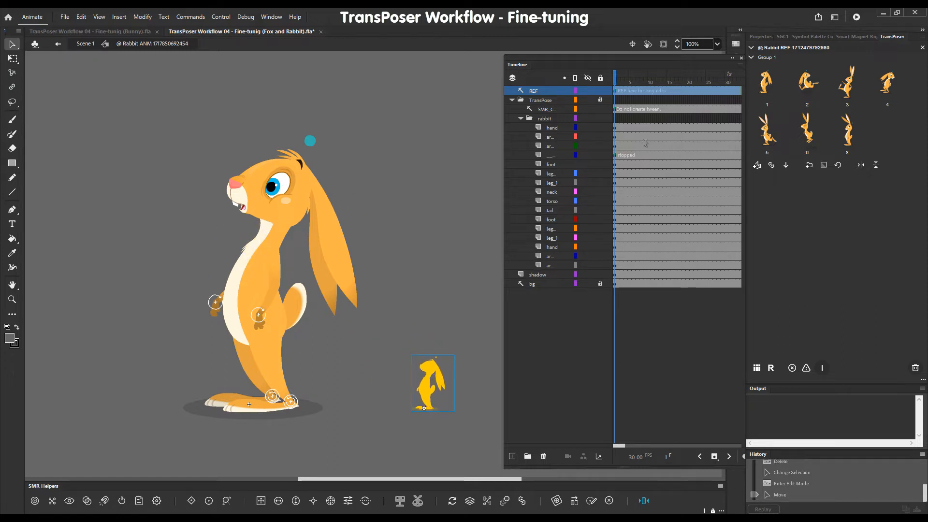
# Insert keyframes on all rabbit body-part layers at frame 6 and activate the KineFlex posing tool.
pyautogui.click(633, 80)
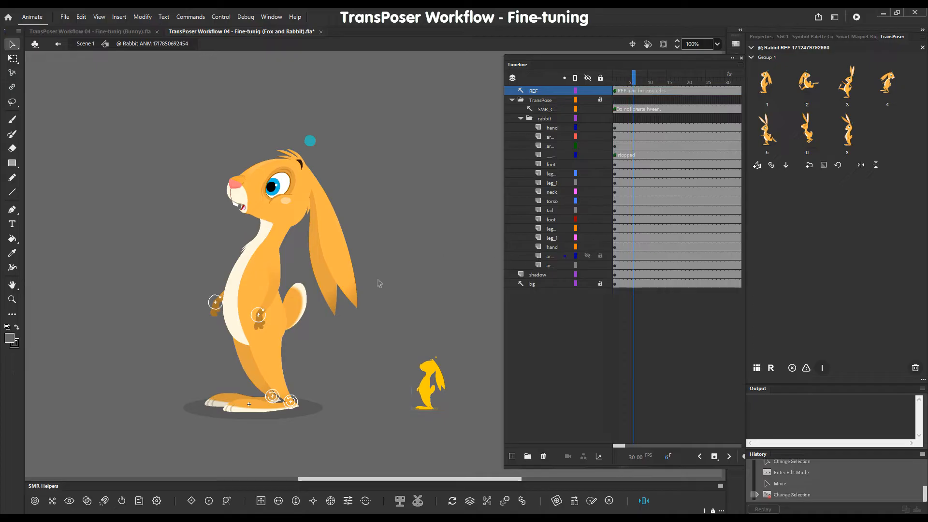
pyautogui.press('g')
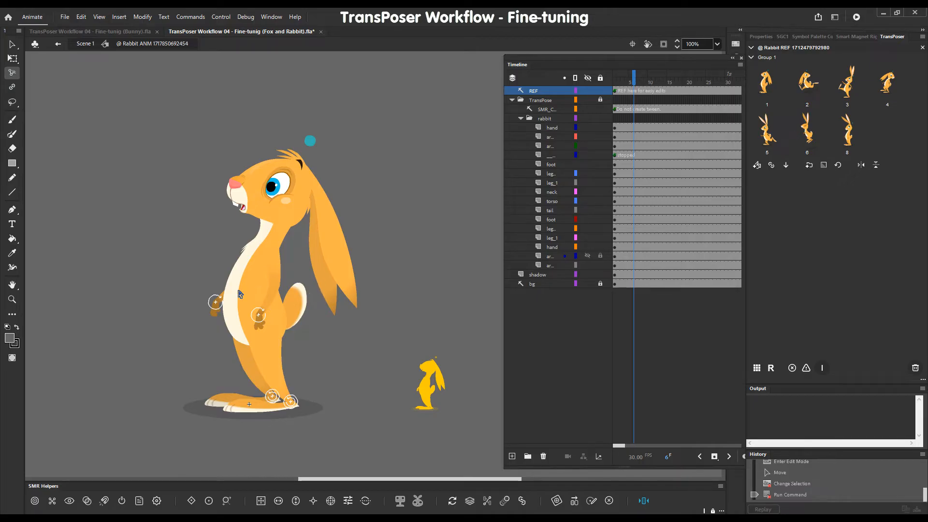
pyautogui.click(635, 118)
pyautogui.press('x')
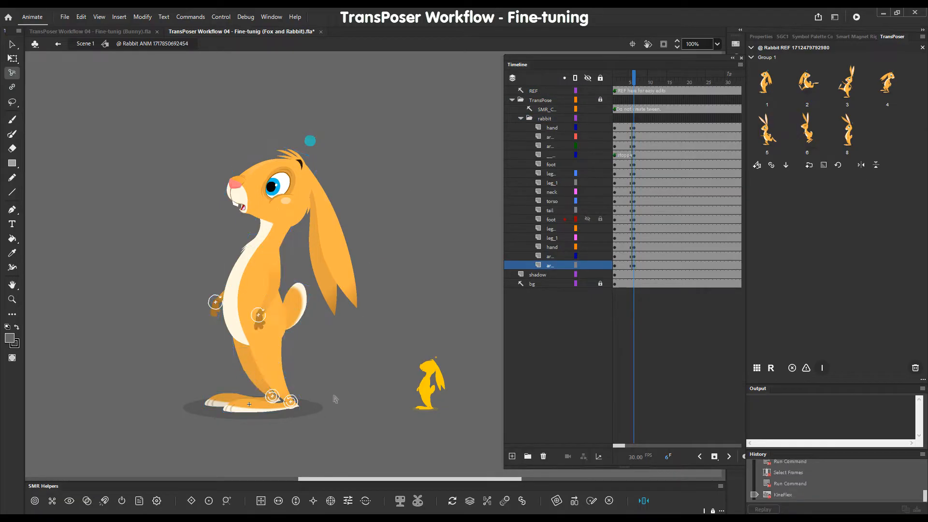
# Lower the rabbit's torso into a crouch with bent knees, tilt and shift the head forward, and adjust the tail.
pyautogui.moveTo(253, 295)
pyautogui.mouseDown()
pyautogui.moveTo(274, 312)
pyautogui.moveTo(288, 307)
pyautogui.moveTo(259, 312)
pyautogui.mouseUp()
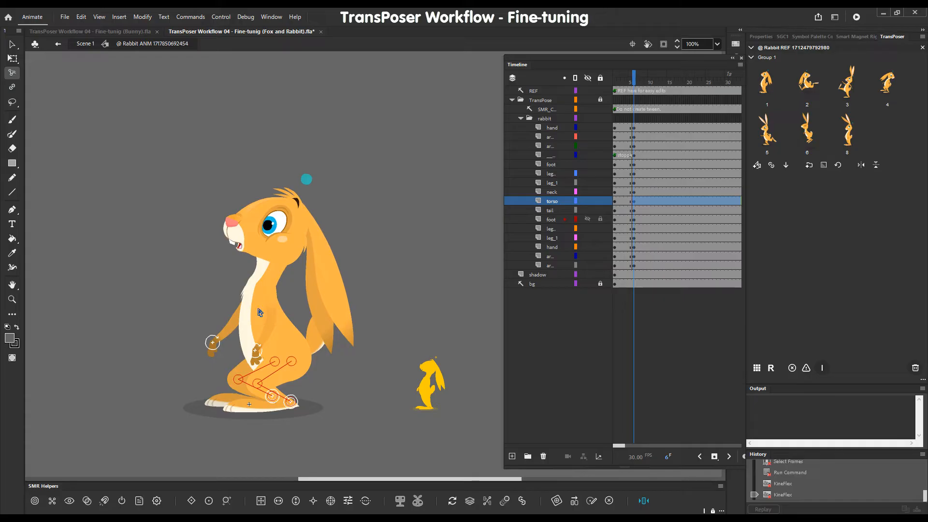
pyautogui.moveTo(256, 173); pyautogui.dragTo(269, 174)
pyautogui.moveTo(317, 282)
pyautogui.mouseDown()
pyautogui.moveTo(330, 249)
pyautogui.moveTo(328, 275)
pyautogui.mouseUp()
pyautogui.moveTo(268, 172); pyautogui.dragTo(270, 173)
pyautogui.moveTo(313, 269)
pyautogui.mouseDown()
pyautogui.moveTo(327, 259)
pyautogui.moveTo(330, 270)
pyautogui.mouseUp()
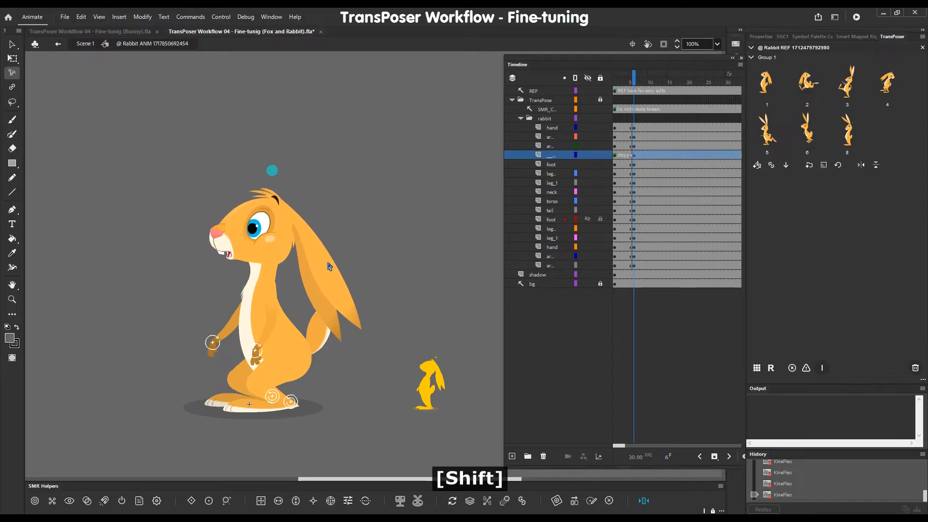
pyautogui.moveTo(320, 336)
pyautogui.mouseDown()
pyautogui.moveTo(320, 345)
pyautogui.moveTo(315, 331)
pyautogui.mouseUp()
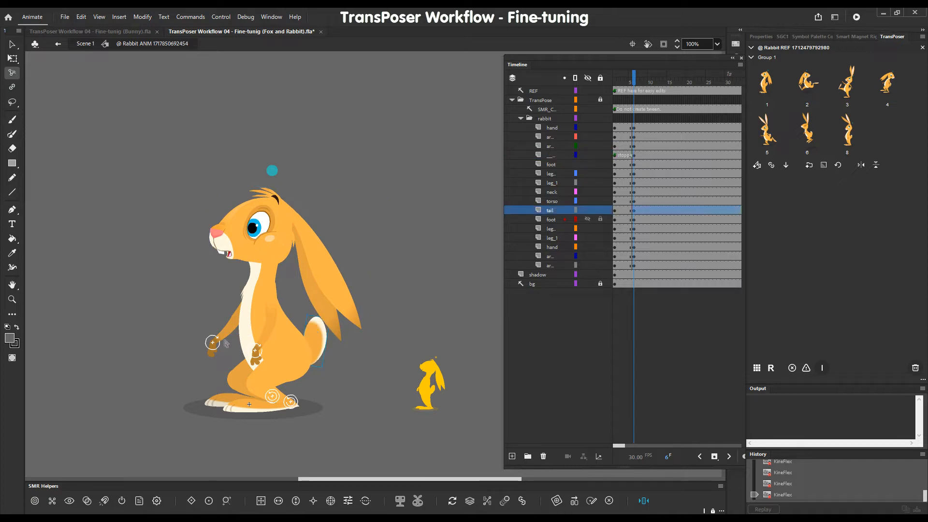
# Pose both arms reaching forward, with the far hand at chest height and the near forearm roughly horizontal.
pyautogui.moveTo(213, 342); pyautogui.dragTo(181, 276)
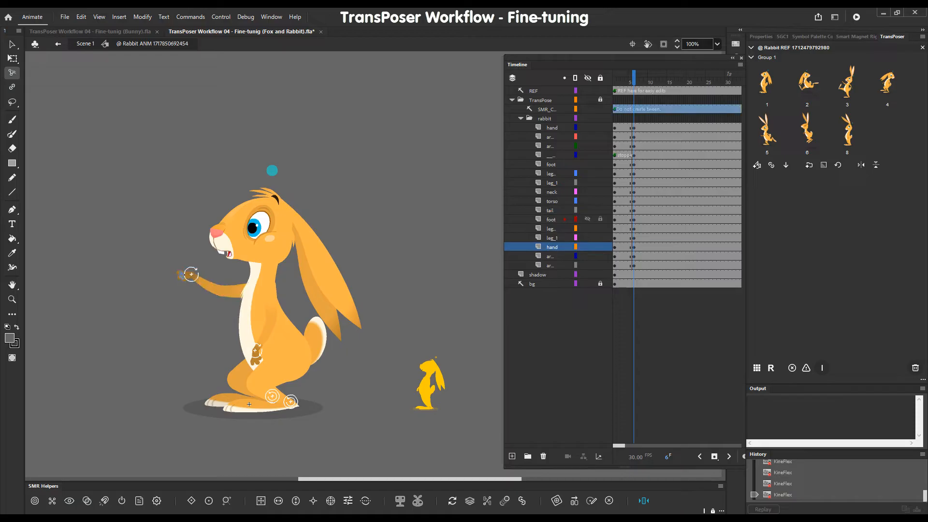
pyautogui.moveTo(256, 353); pyautogui.dragTo(225, 321)
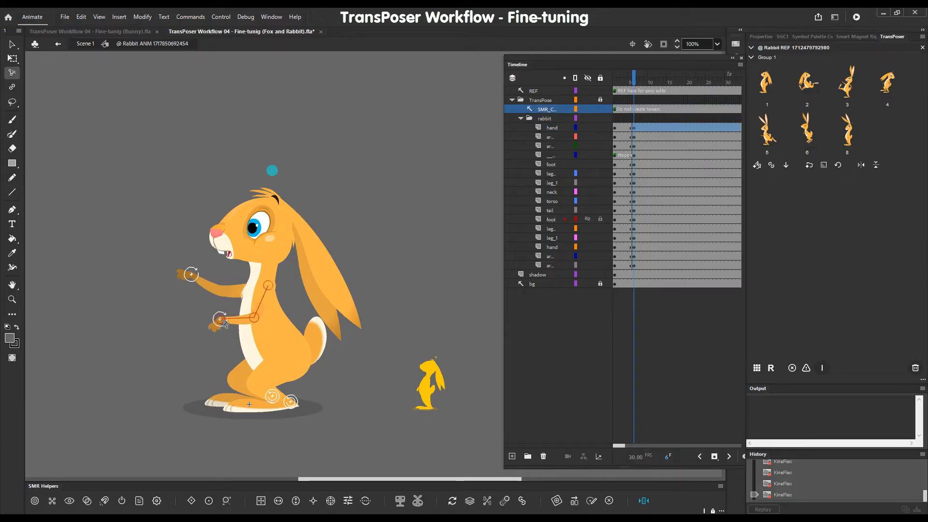
pyautogui.click(417, 249)
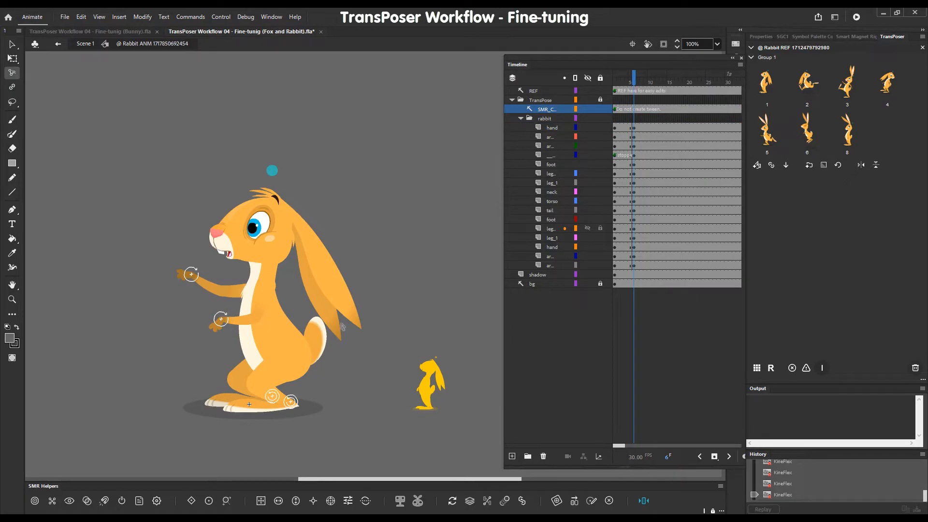
pyautogui.moveTo(269, 291); pyautogui.dragTo(266, 291)
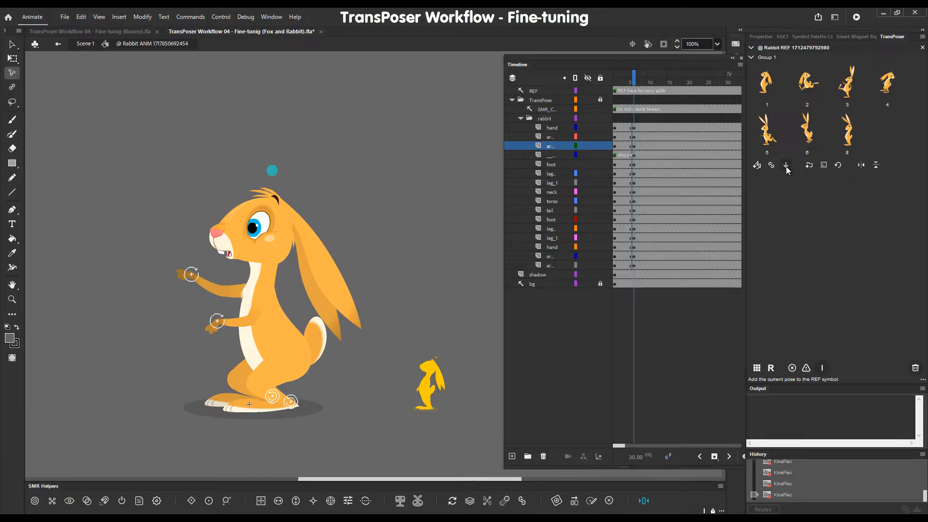
# Add the current crouching pose to the @ Rabbit REF symbol and refresh its pose thumbnails.
pyautogui.click(785, 165)
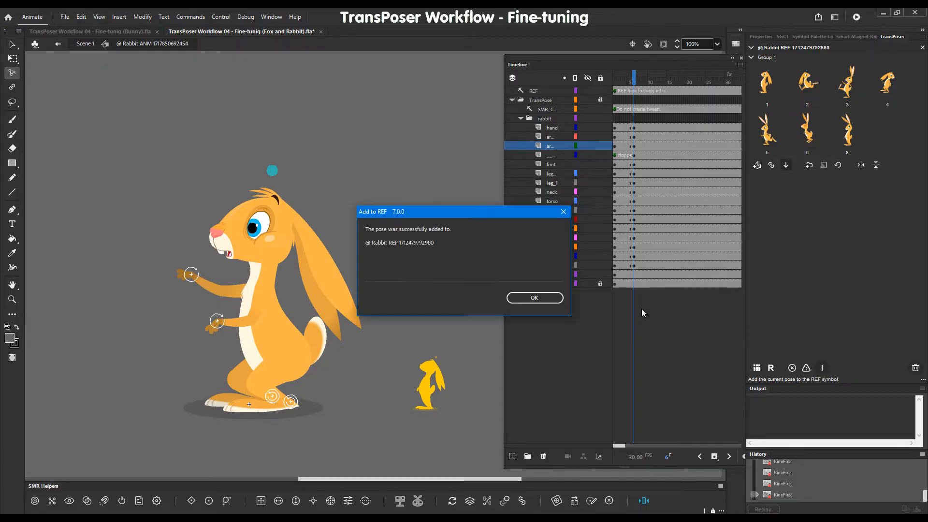
pyautogui.click(547, 299)
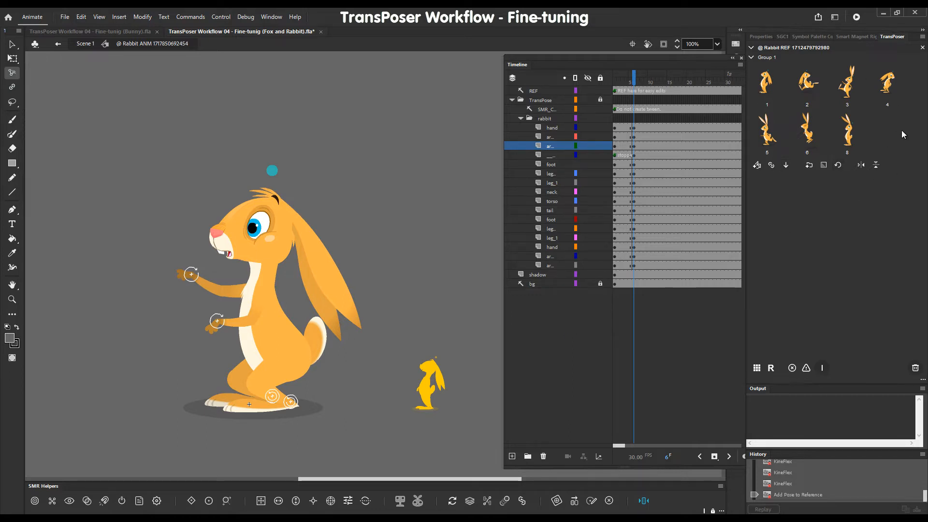
pyautogui.click(838, 164)
pyautogui.click(480, 312)
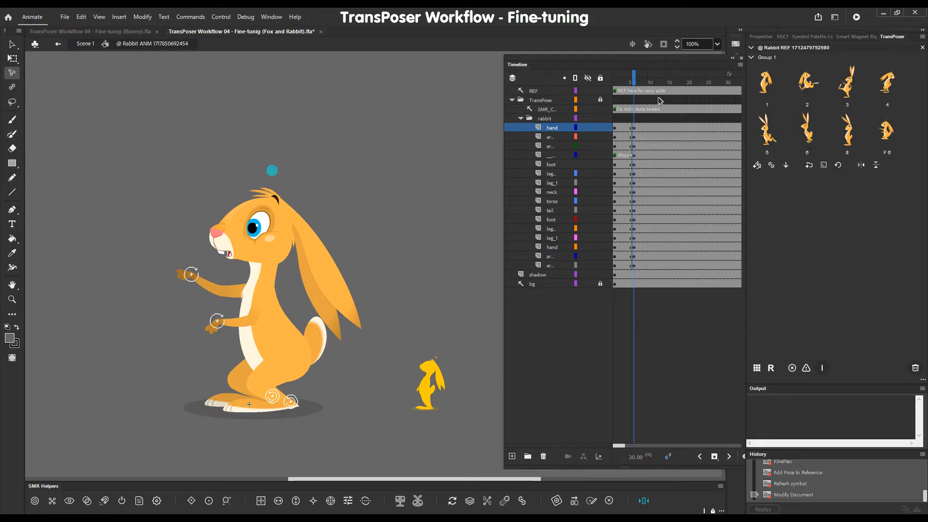
# Apply pose 1 at frame 12, pose 4 at frame 17 and pose F 6 at frame 24.
pyautogui.moveTo(642, 87)
pyautogui.mouseDown()
pyautogui.moveTo(625, 88)
pyautogui.moveTo(657, 89)
pyautogui.mouseUp()
pyautogui.click(768, 97)
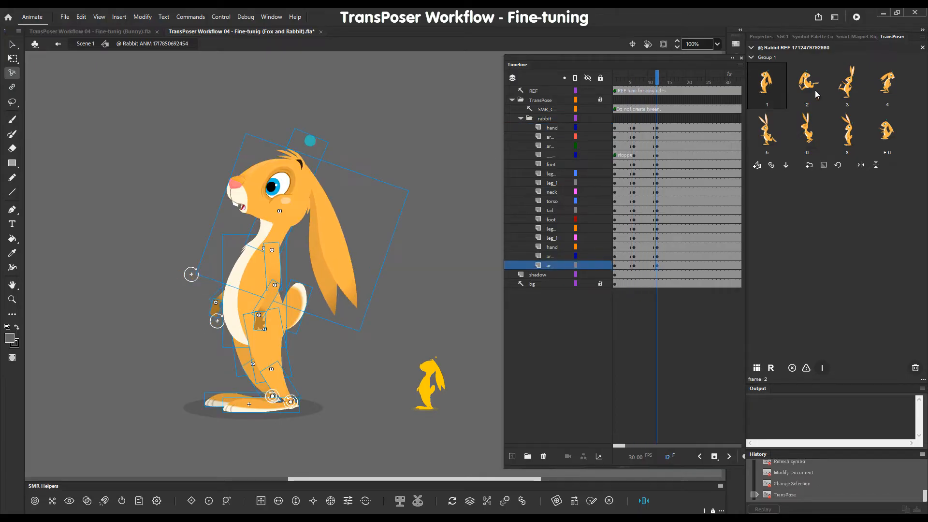
pyautogui.click(677, 82)
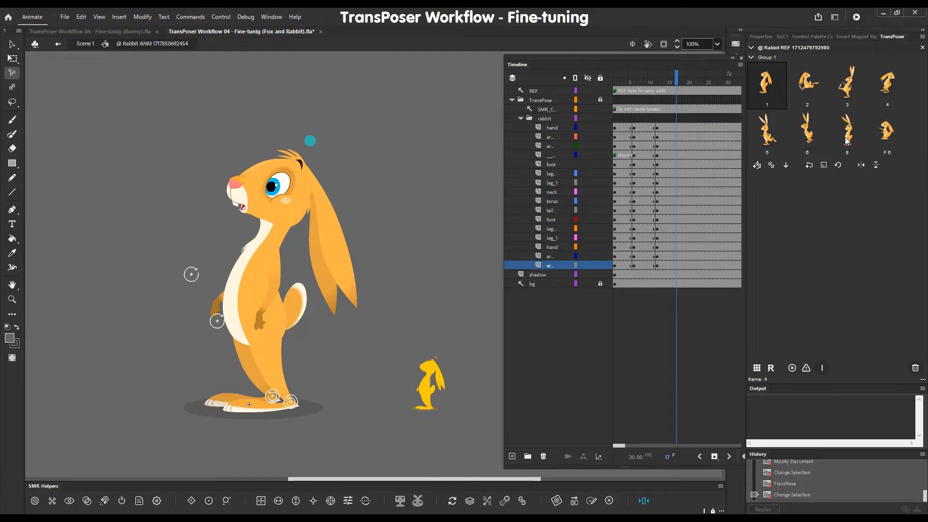
pyautogui.click(887, 83)
pyautogui.click(703, 84)
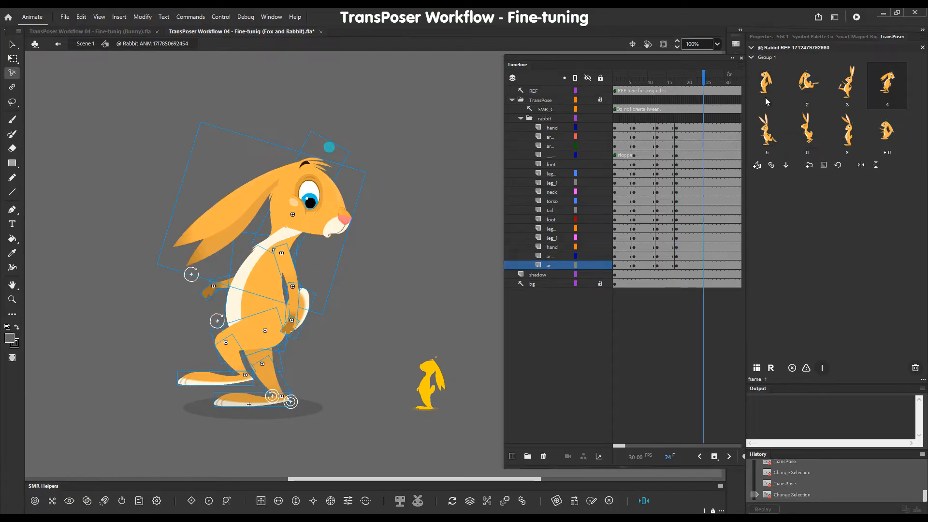
pyautogui.press('F1')
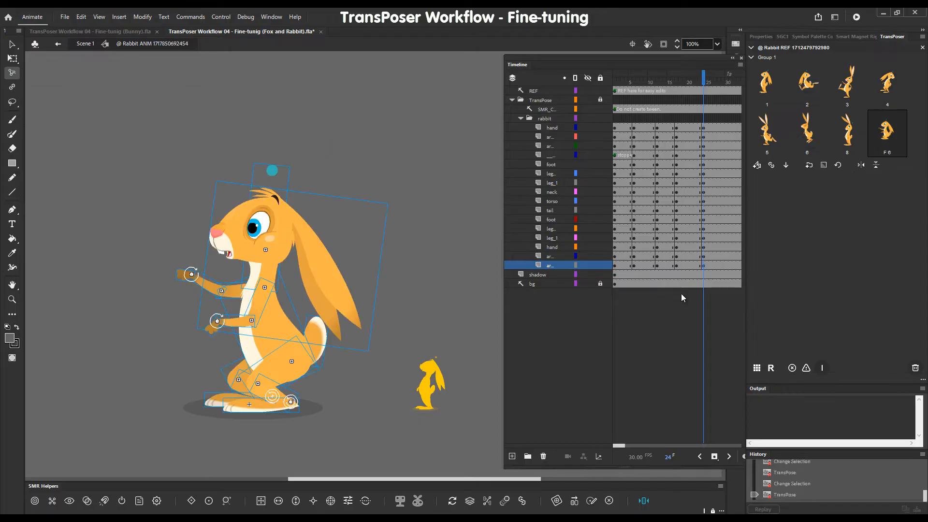
# Clear all keyframes from frame 6 to frame 25 on the rabbit layers and return to frame 1.
pyautogui.click(634, 89)
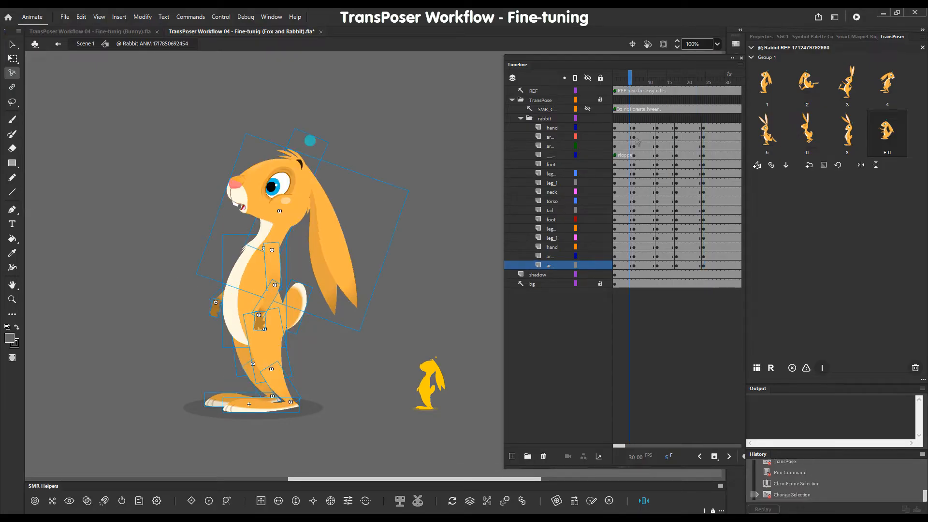
pyautogui.moveTo(636, 129); pyautogui.dragTo(707, 267)
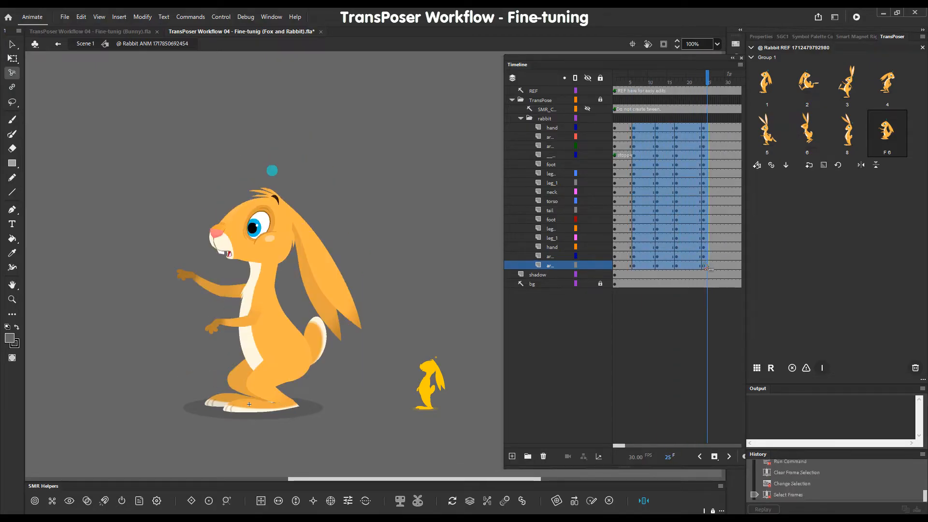
pyautogui.hotkey('shift', 'x')
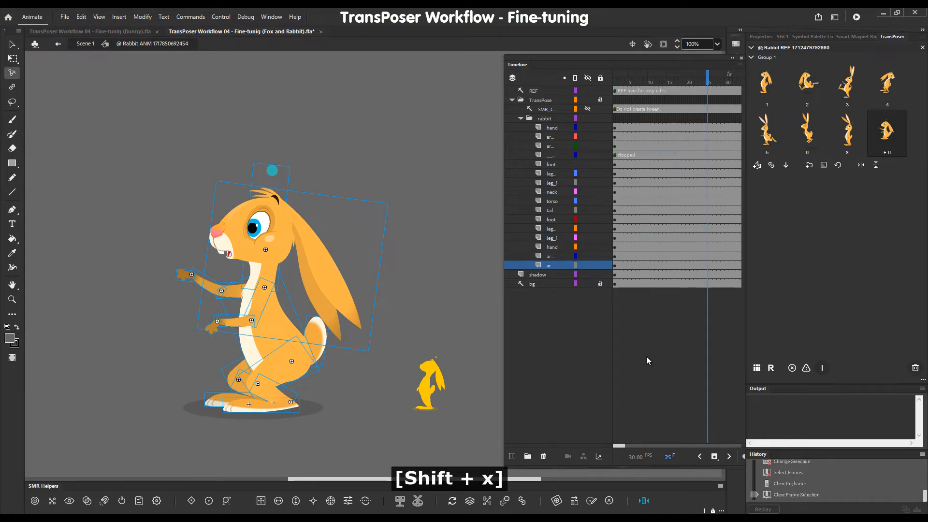
pyautogui.hotkey('shift', ',')
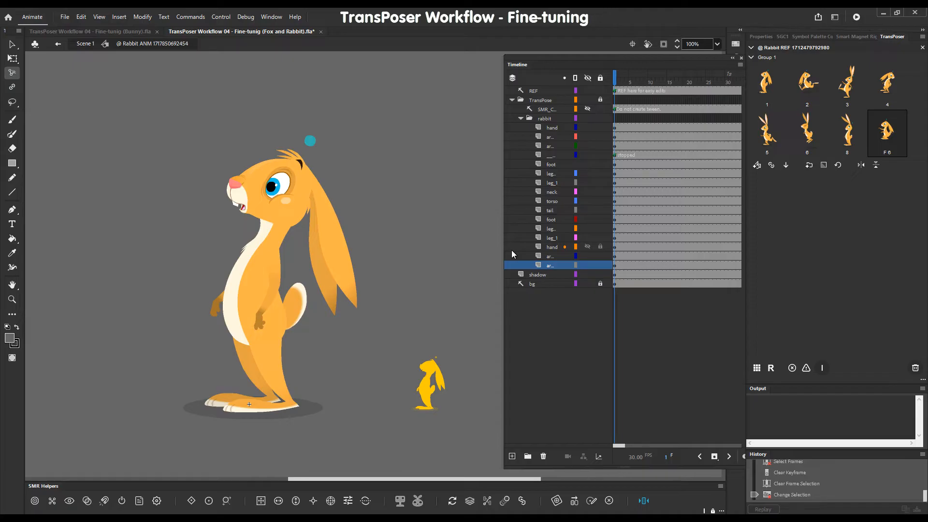
# Move the whole rabbit and its shadow well to the left of the symbol's registration point at frame 1.
pyautogui.press('v')
pyautogui.moveTo(177, 155); pyautogui.dragTo(371, 432)
pyautogui.moveTo(291, 398); pyautogui.dragTo(210, 394)
pyautogui.press('space')
pyautogui.moveTo(256, 377); pyautogui.dragTo(415, 357)
pyautogui.moveTo(377, 386); pyautogui.dragTo(280, 394)
pyautogui.press('space')
pyautogui.moveTo(448, 363); pyautogui.dragTo(484, 359)
pyautogui.moveTo(328, 393); pyautogui.dragTo(293, 391)
# Apply pose 5 at frame 6 to check its placement, and clear the resulting keyframes on the rabbit layers.
pyautogui.click(634, 79)
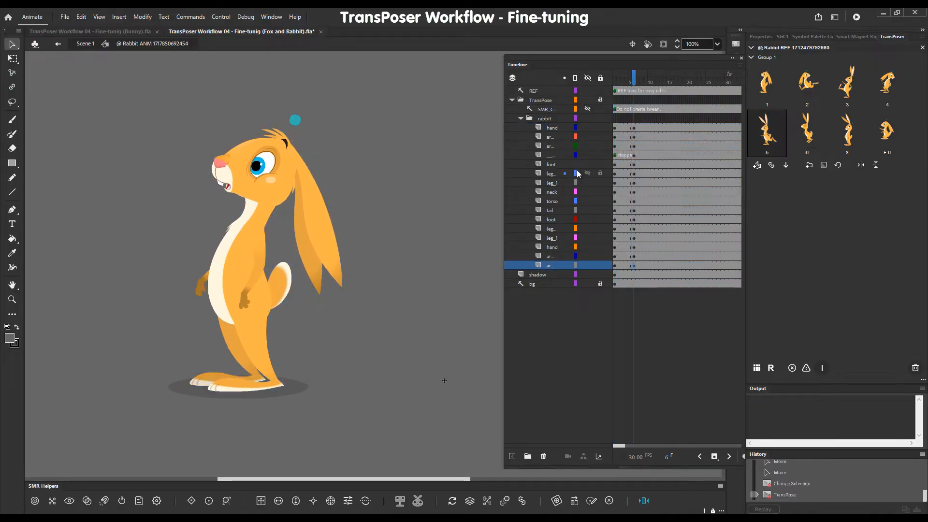
pyautogui.click(461, 387)
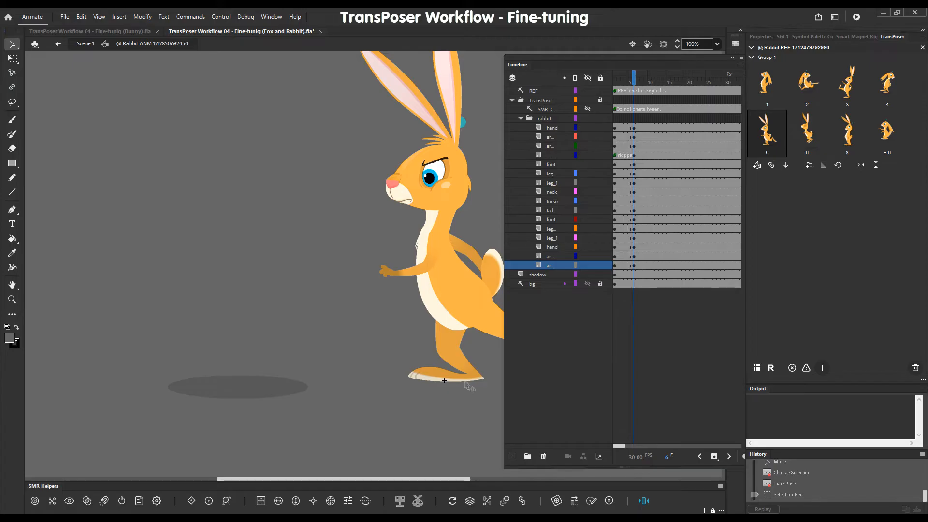
pyautogui.moveTo(634, 257); pyautogui.dragTo(633, 263)
pyautogui.moveTo(635, 81)
pyautogui.mouseDown()
pyautogui.moveTo(614, 81)
pyautogui.moveTo(647, 81)
pyautogui.moveTo(626, 80)
pyautogui.mouseUp()
pyautogui.click(634, 128)
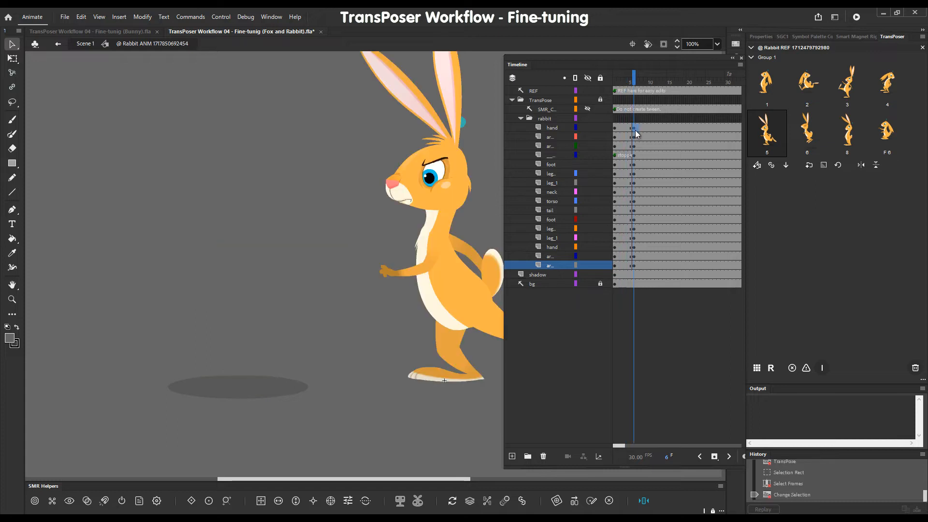
pyautogui.hotkey('shift', 'x')
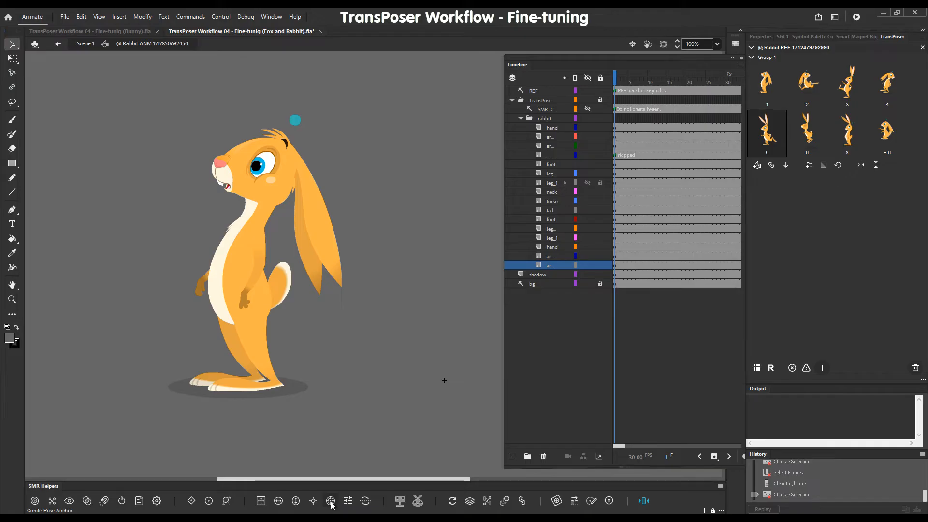
# Create a pose anchor at frame 1 and place it in the empty area in front of the rabbit's hands.
pyautogui.moveTo(383, 274); pyautogui.dragTo(157, 277)
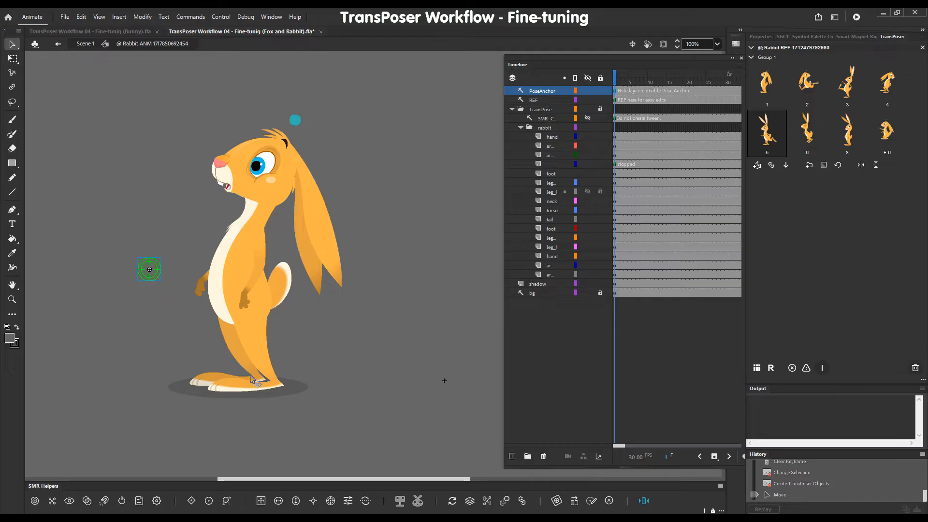
# Inspect the two feet and look inside the near foot symbol to examine its center marker.
pyautogui.press('v')
pyautogui.click(210, 390)
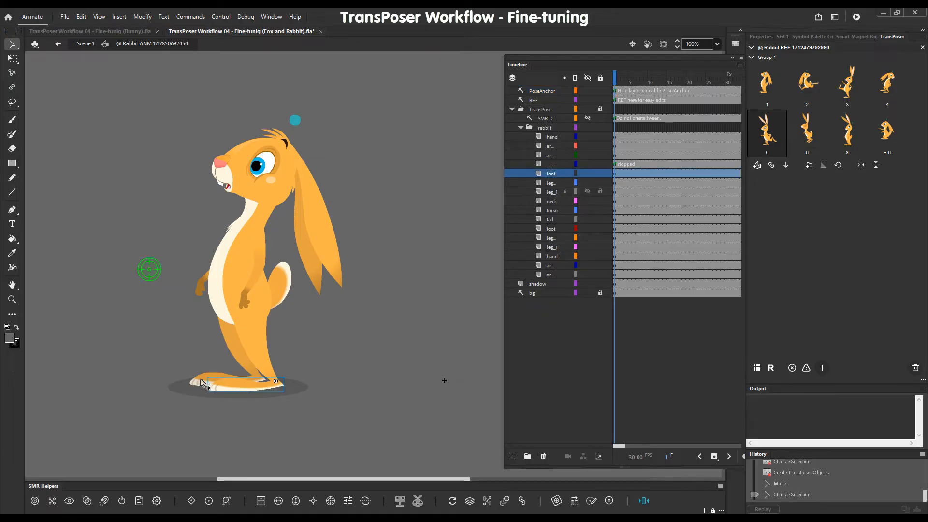
pyautogui.click(204, 385)
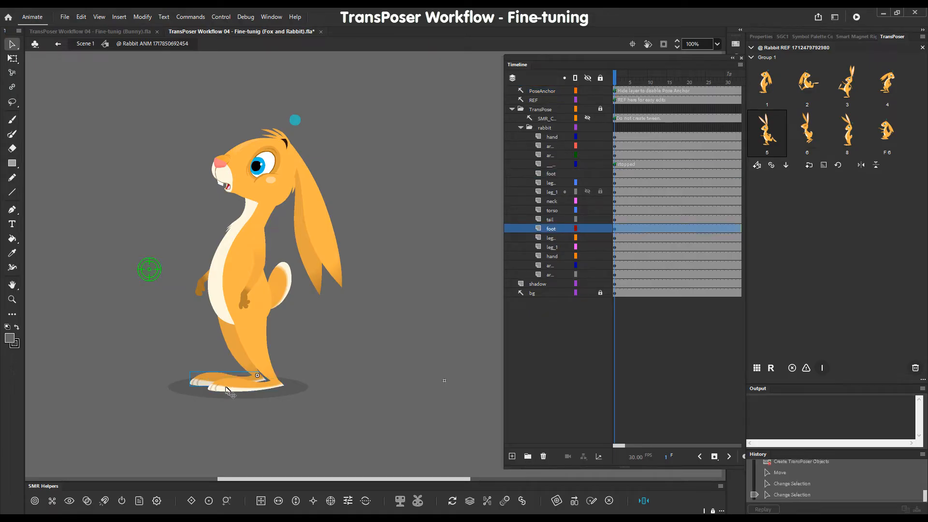
pyautogui.doubleClick(227, 391)
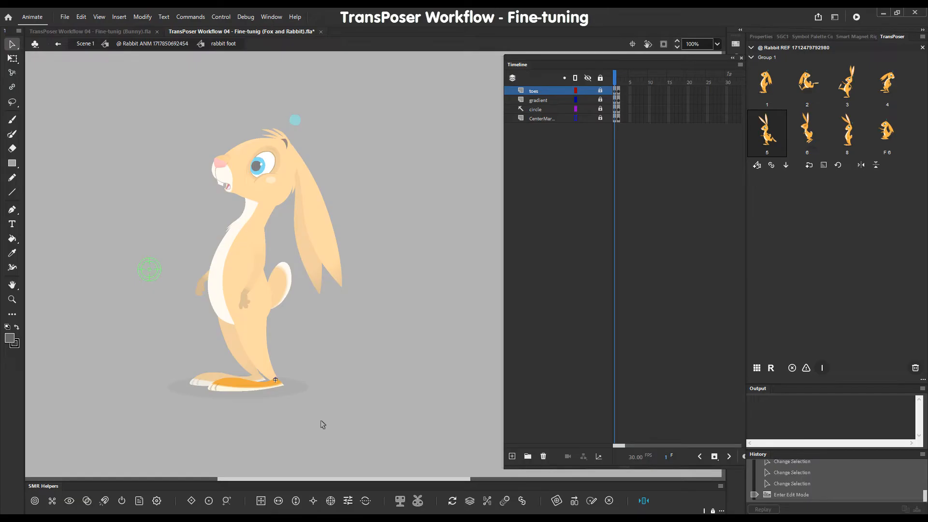
pyautogui.click(313, 501)
pyautogui.moveTo(375, 269)
pyautogui.mouseDown()
pyautogui.moveTo(368, 290)
pyautogui.moveTo(256, 378)
pyautogui.moveTo(208, 389)
pyautogui.mouseUp()
pyautogui.moveTo(430, 285); pyautogui.dragTo(419, 401)
pyautogui.doubleClick(387, 326)
# Move the pose anchor onto the toes of the rabbit's near foot.
pyautogui.moveTo(159, 278); pyautogui.dragTo(217, 402)
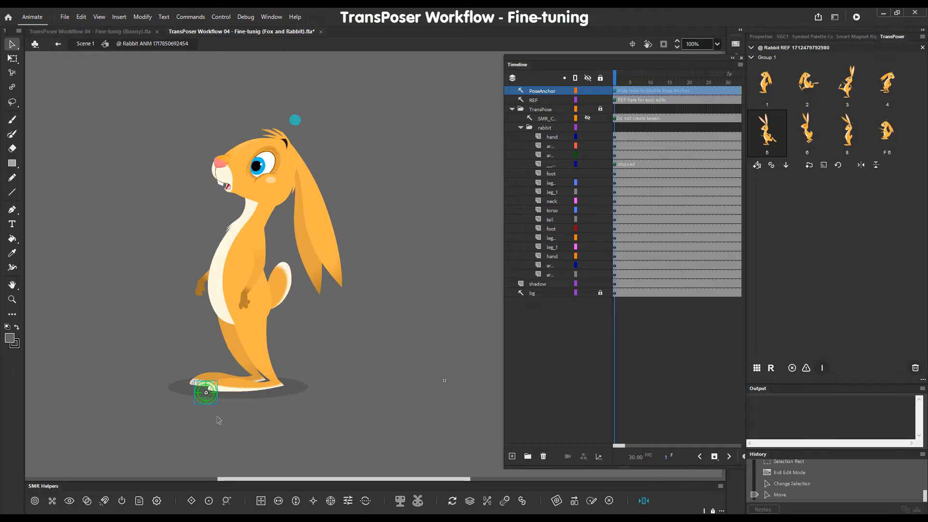
# Snap the pose anchor to the marker on the near foot's toes, and move and snap it to the far foot's toe tip.
pyautogui.press('`')
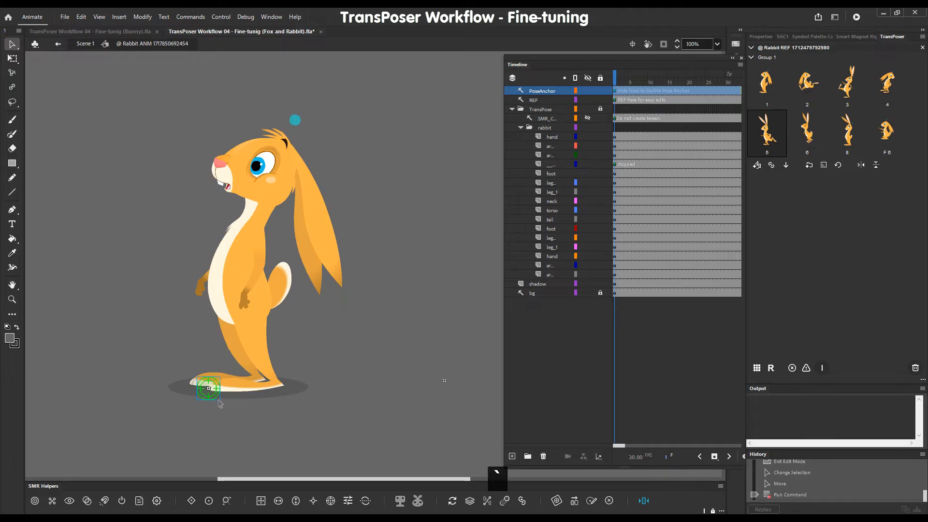
pyautogui.moveTo(218, 402)
pyautogui.mouseDown()
pyautogui.moveTo(202, 393)
pyautogui.moveTo(217, 403)
pyautogui.mouseUp()
pyautogui.press('`')
pyautogui.press('`')
pyautogui.moveTo(217, 397); pyautogui.dragTo(196, 391)
pyautogui.press('`')
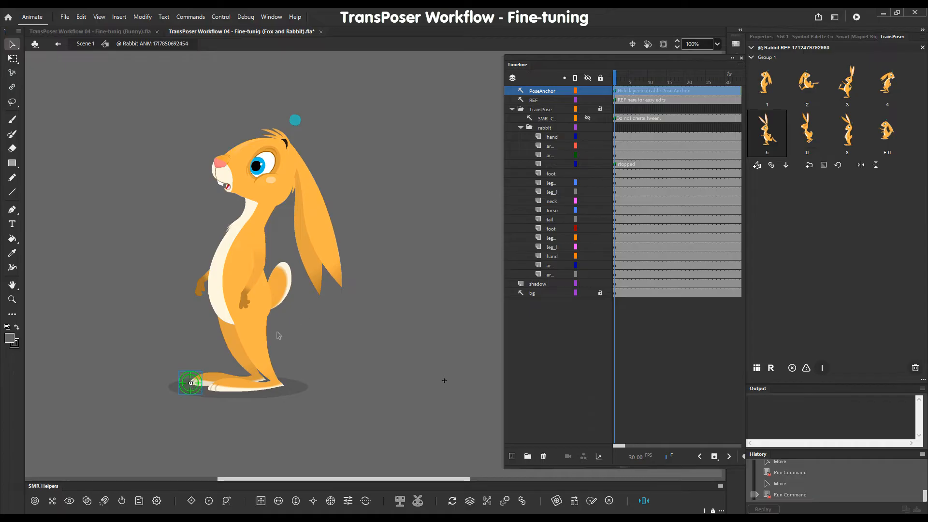
# Apply pose 5 at frame 7 of the rabbit folder and lock all the rabbit layers.
pyautogui.click(637, 129)
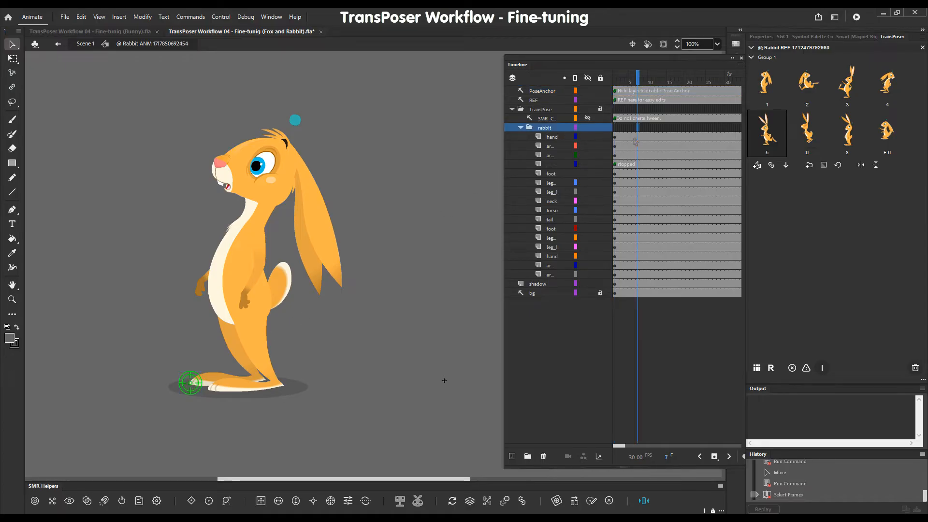
pyautogui.click(768, 138)
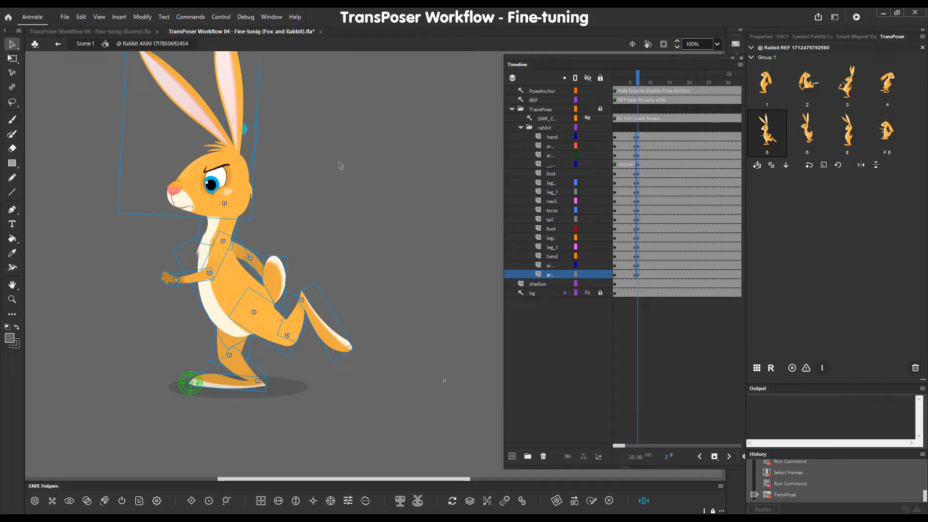
pyautogui.click(601, 128)
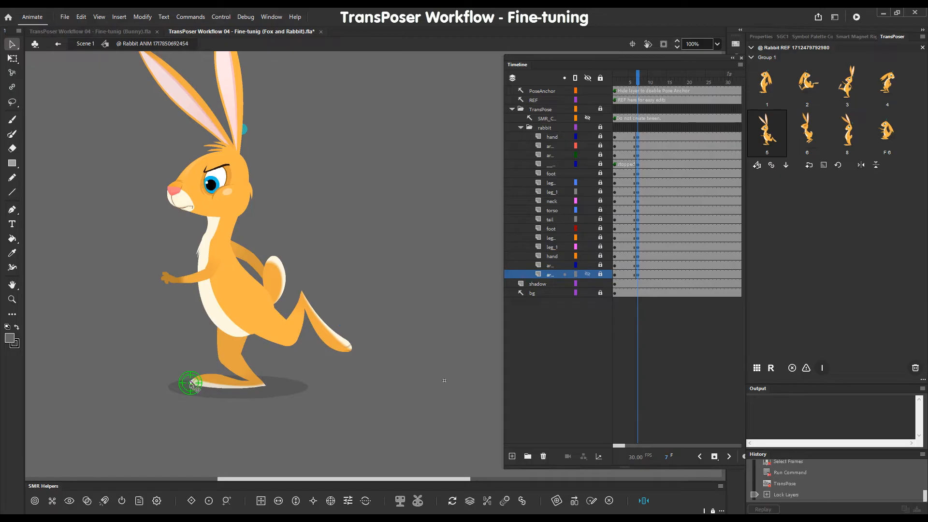
# Try poses 6 and F 6 against the far-foot anchor at frame 7, and finish with pose 1 applied.
pyautogui.click(810, 140)
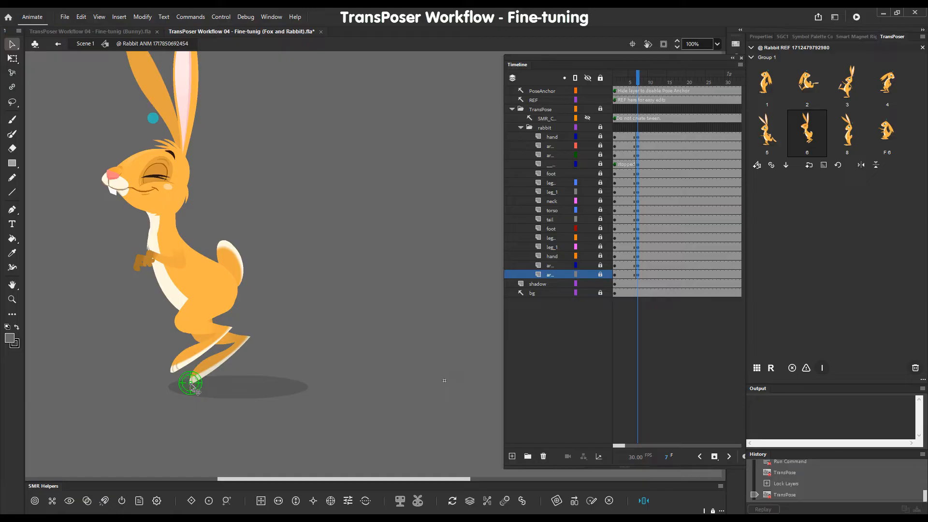
pyautogui.click(887, 137)
pyautogui.click(766, 90)
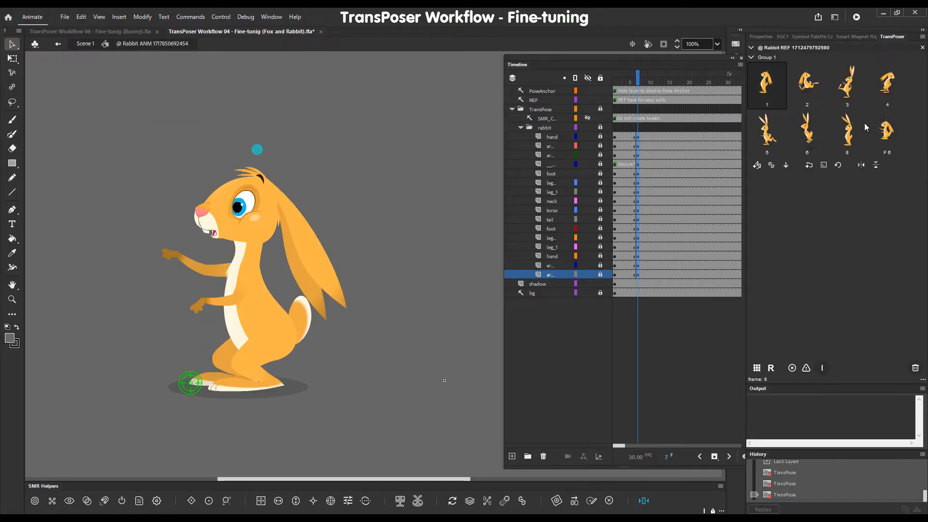
pyautogui.click(892, 137)
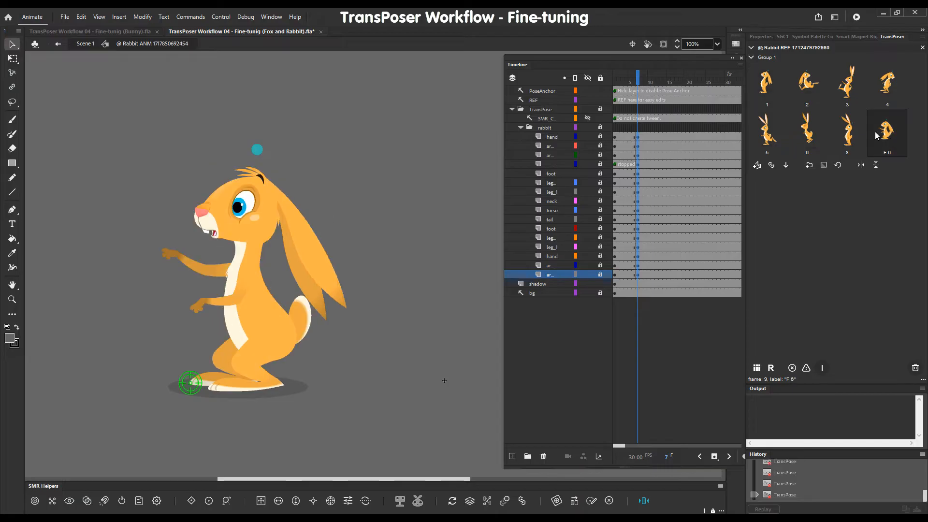
pyautogui.click(765, 89)
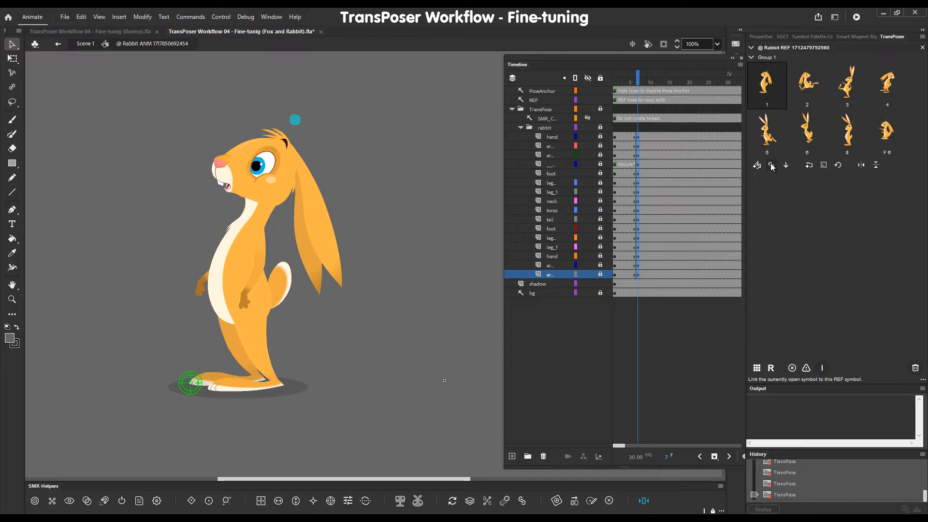
# Apply the horizontally flipped pose 3 at frame 13, and clear the resulting keyframes from the rabbit layers.
pyautogui.moveTo(658, 87); pyautogui.dragTo(660, 86)
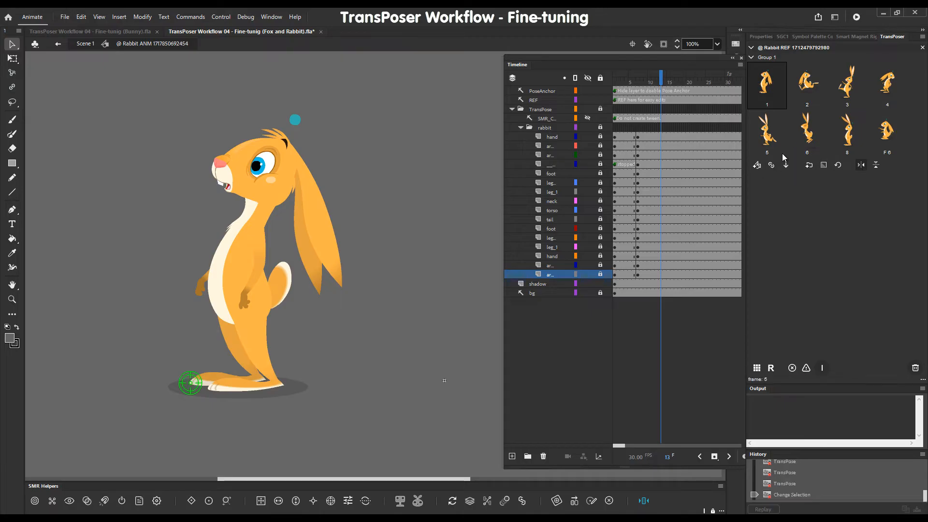
pyautogui.click(844, 103)
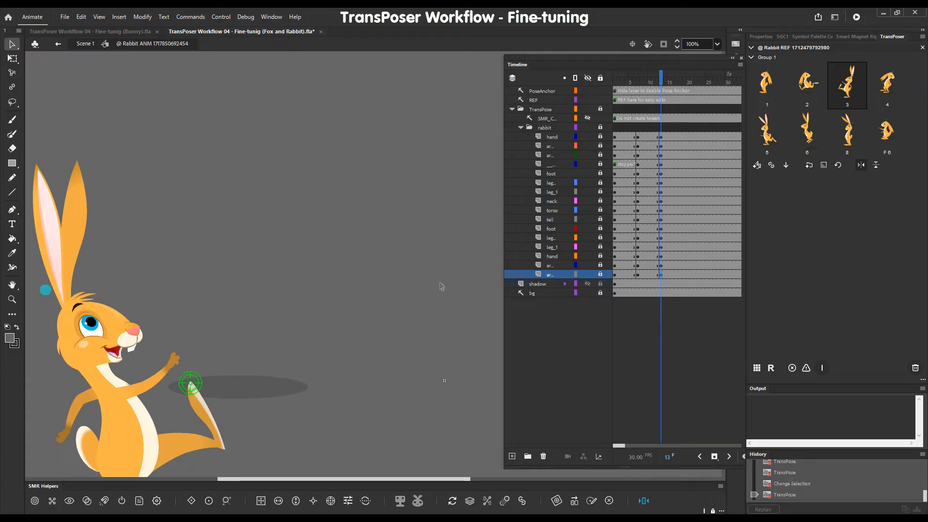
pyautogui.moveTo(661, 137); pyautogui.dragTo(663, 278)
pyautogui.hotkey('shift', 'x')
# Snap the pose anchor back onto the near foot's toes and apply the flipped pose 1 at frame 20.
pyautogui.moveTo(211, 406); pyautogui.dragTo(216, 398)
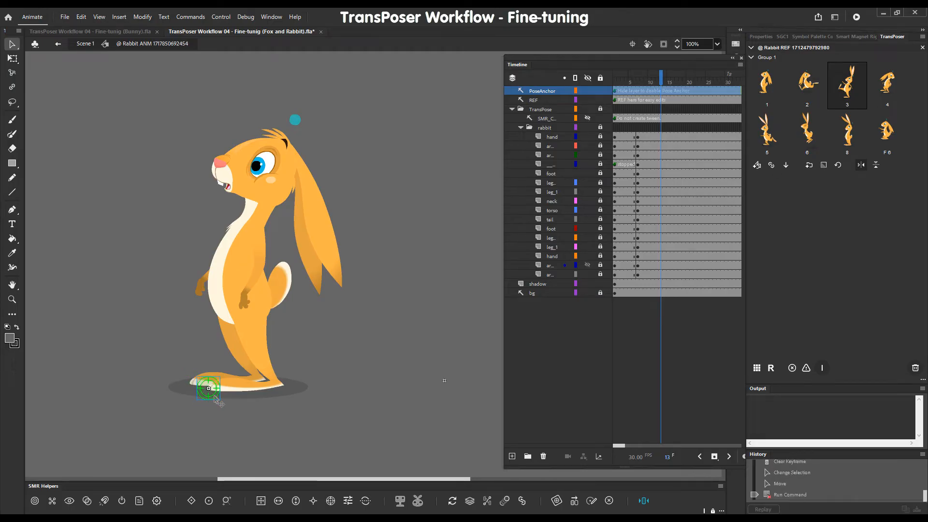
pyautogui.click(770, 164)
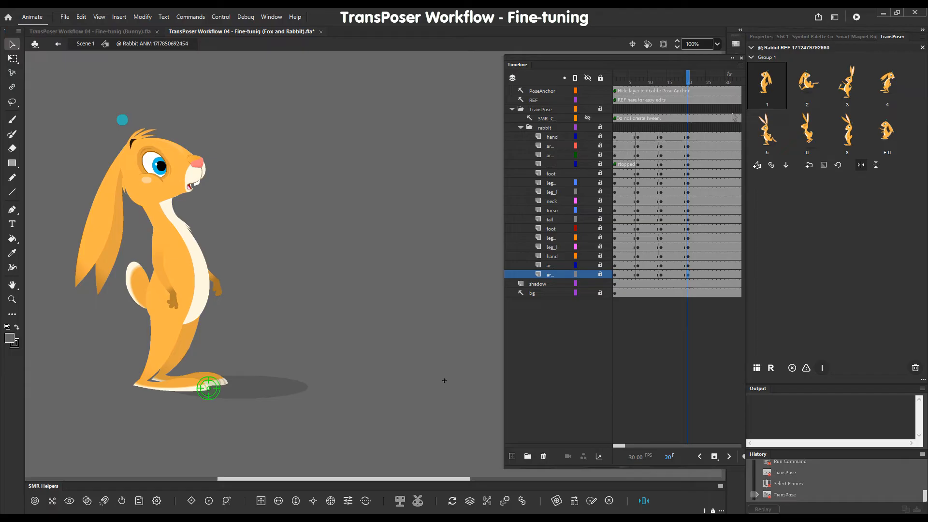
# Snap the anchor to the far foot's toes at frame 26, apply the flipped pose 4, and review frames 13 to 26.
pyautogui.click(709, 129)
pyautogui.press('x')
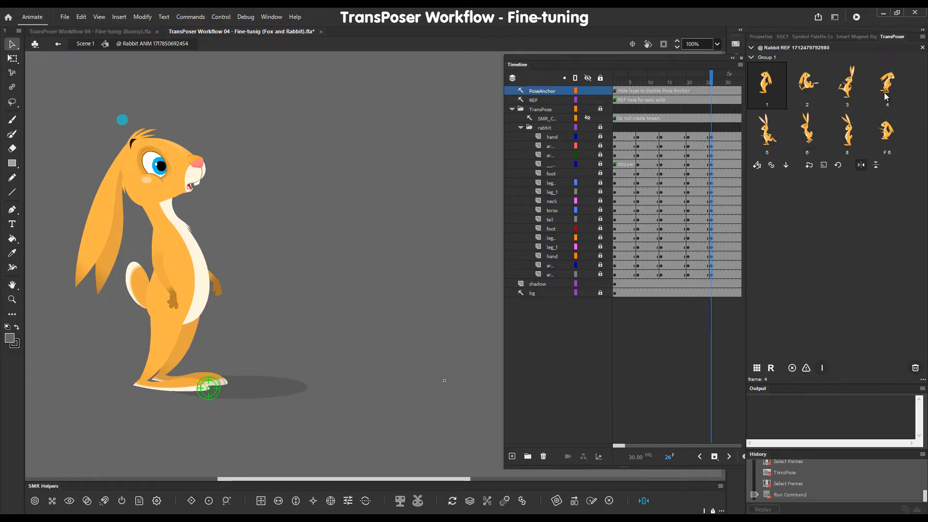
pyautogui.moveTo(209, 389); pyautogui.dragTo(239, 381)
pyautogui.press('`')
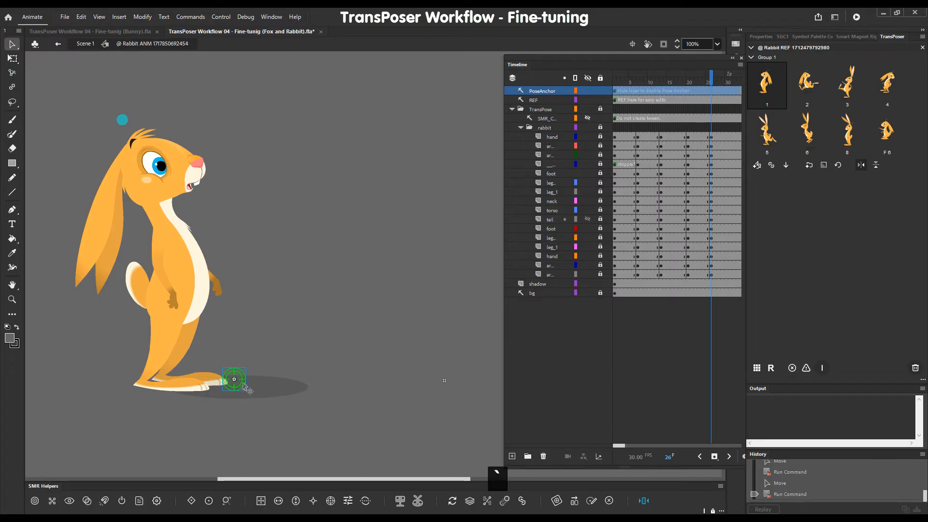
pyautogui.click(887, 86)
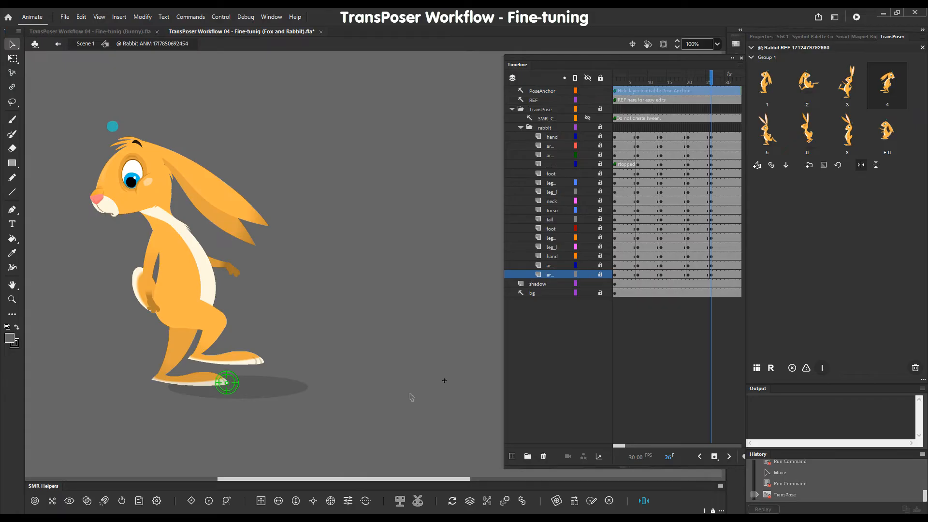
pyautogui.moveTo(666, 86); pyautogui.dragTo(714, 85)
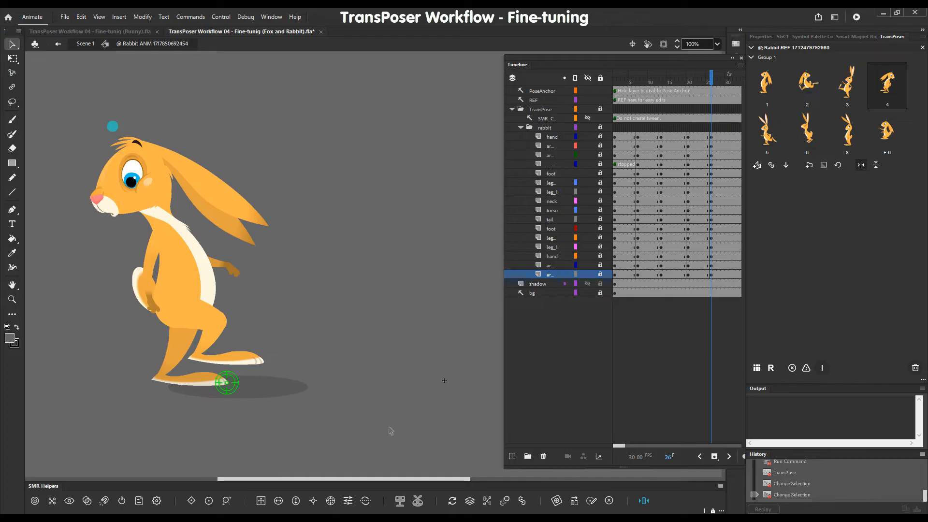
pyautogui.moveTo(408, 480); pyautogui.dragTo(421, 477)
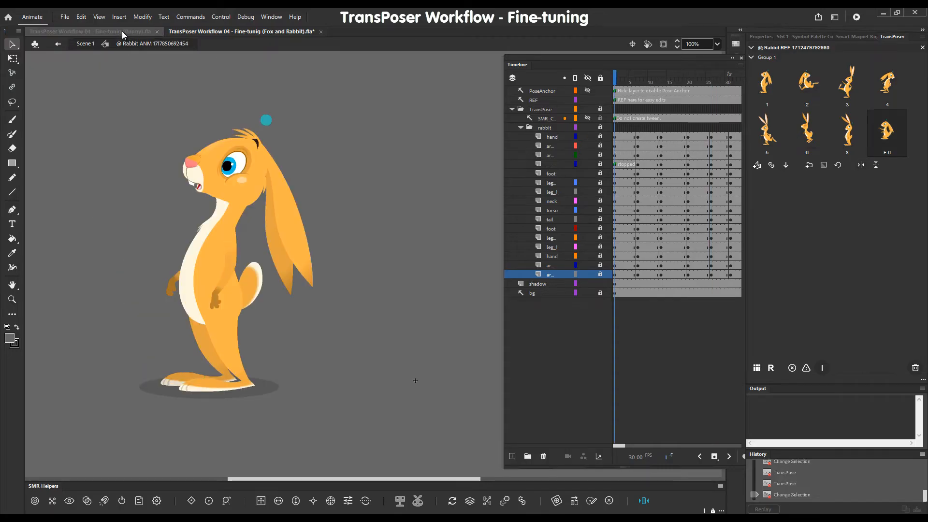
# Switch to the Bunny document, create a pose anchor in bun head ANM, and place it beside the head's eyes controller.
pyautogui.click(122, 32)
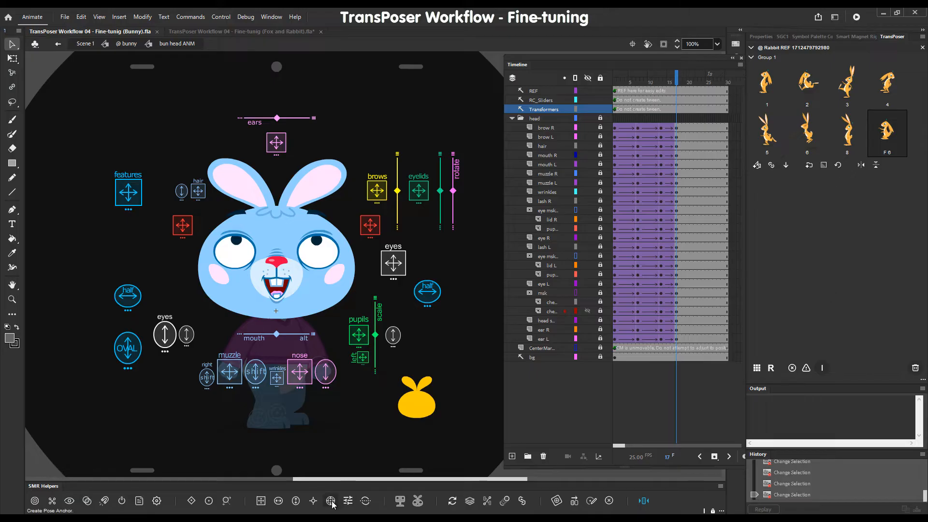
pyautogui.moveTo(377, 267); pyautogui.dragTo(471, 256)
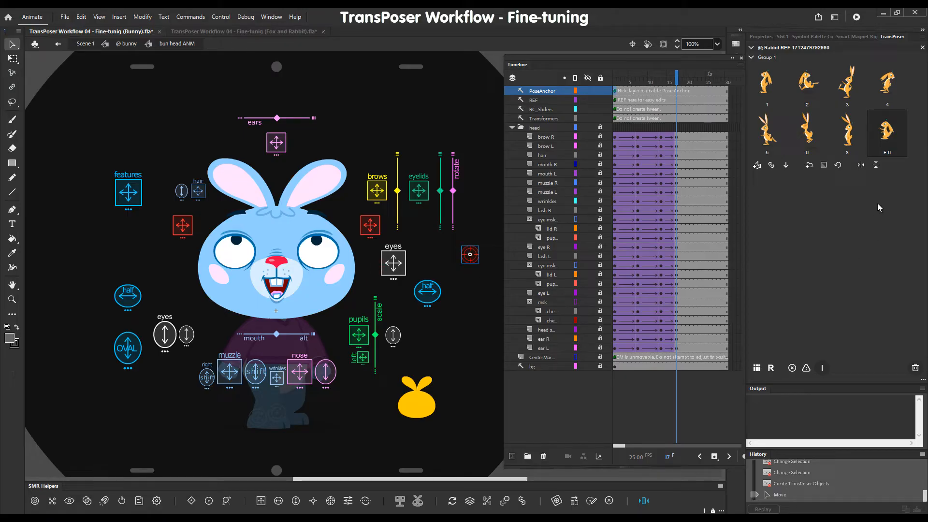
# Load the pose thumbnails of the bun head REF symbol and bring the full set into view.
pyautogui.click(757, 368)
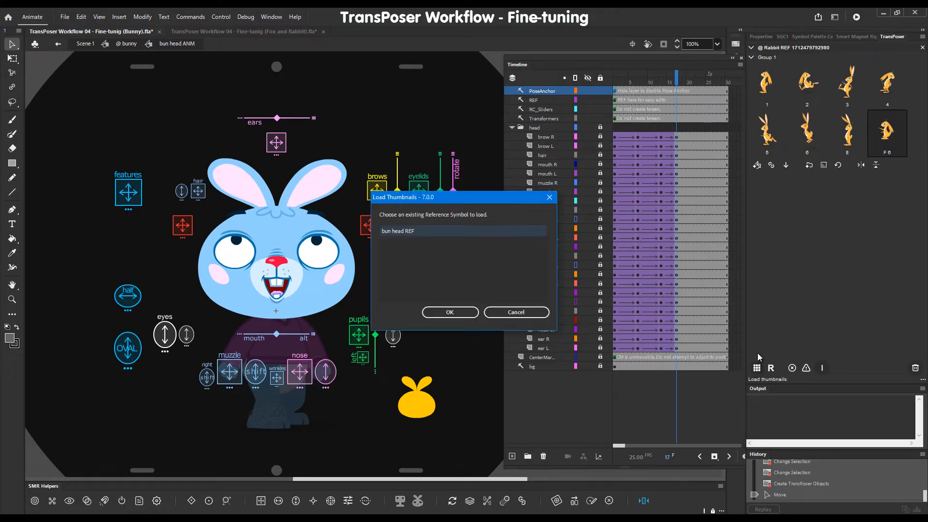
pyautogui.press('Return')
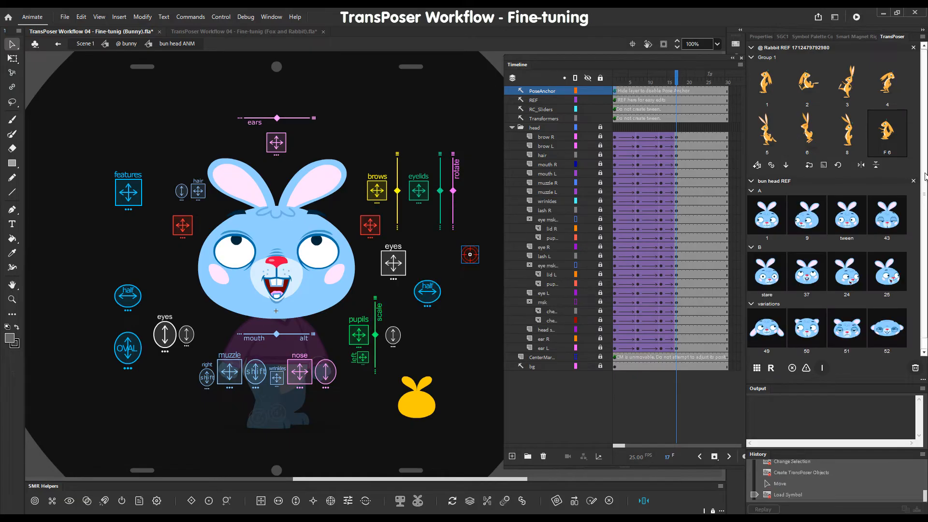
pyautogui.moveTo(925, 177); pyautogui.dragTo(925, 265)
# Go to frame 21 of the head folder and snap the pose anchor onto the bunny's nose.
pyautogui.click(692, 127)
pyautogui.moveTo(476, 260); pyautogui.dragTo(282, 265)
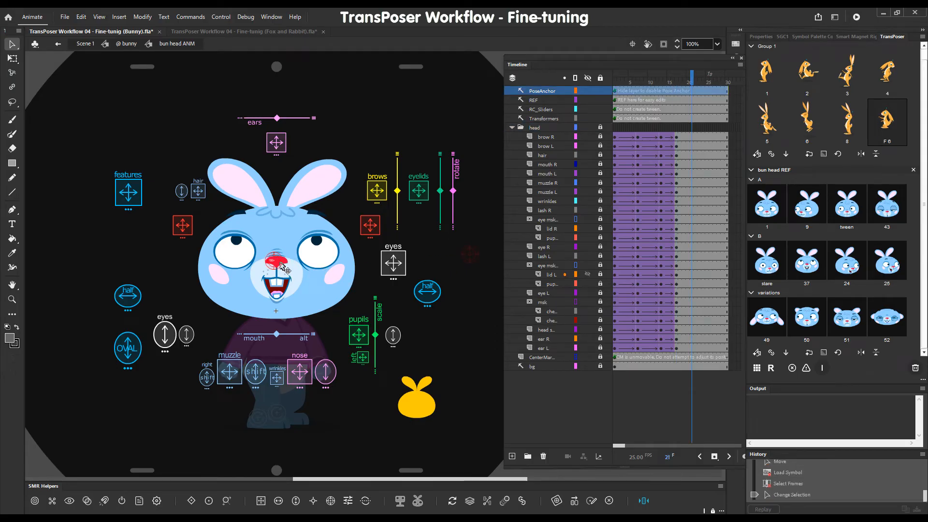
pyautogui.press('`')
pyautogui.press('`')
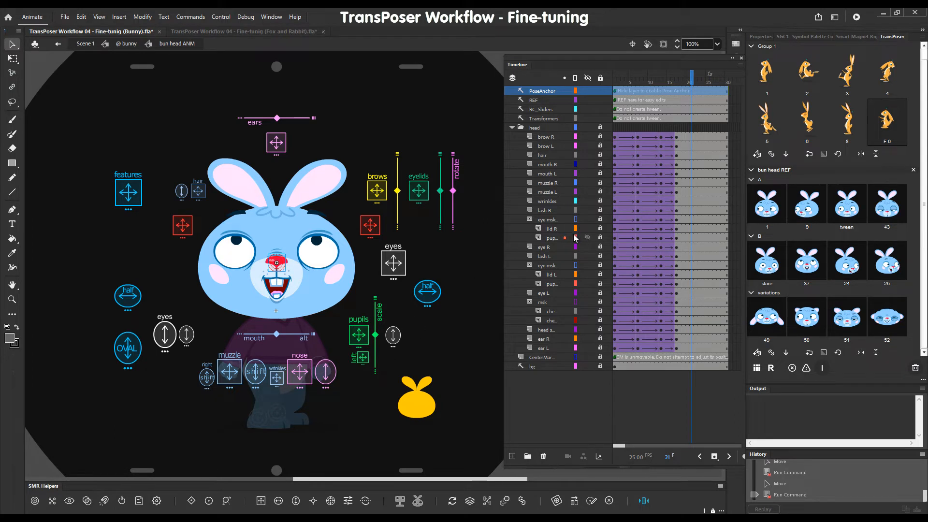
# Tint the pose anchor instance green so it stands out against the bunny's red nose.
pyautogui.click(760, 37)
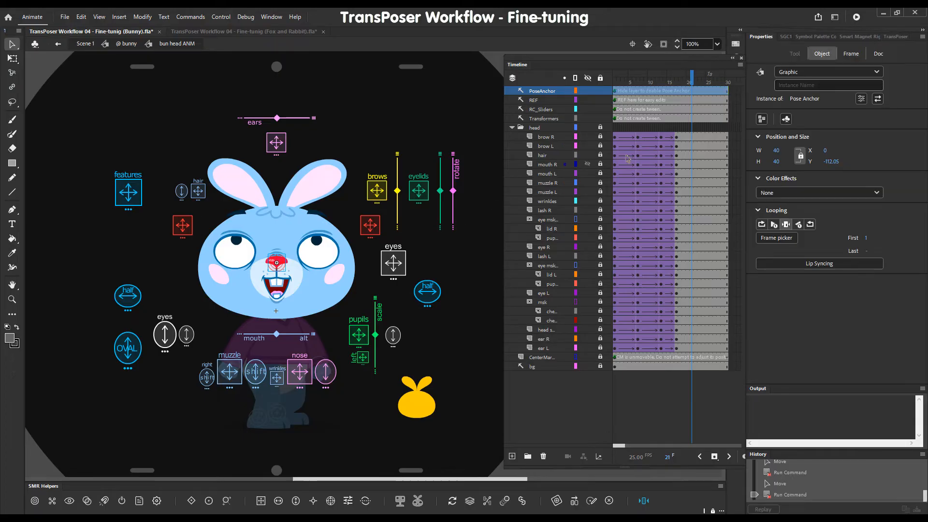
pyautogui.click(821, 193)
pyautogui.click(851, 222)
pyautogui.click(849, 223)
pyautogui.click(892, 37)
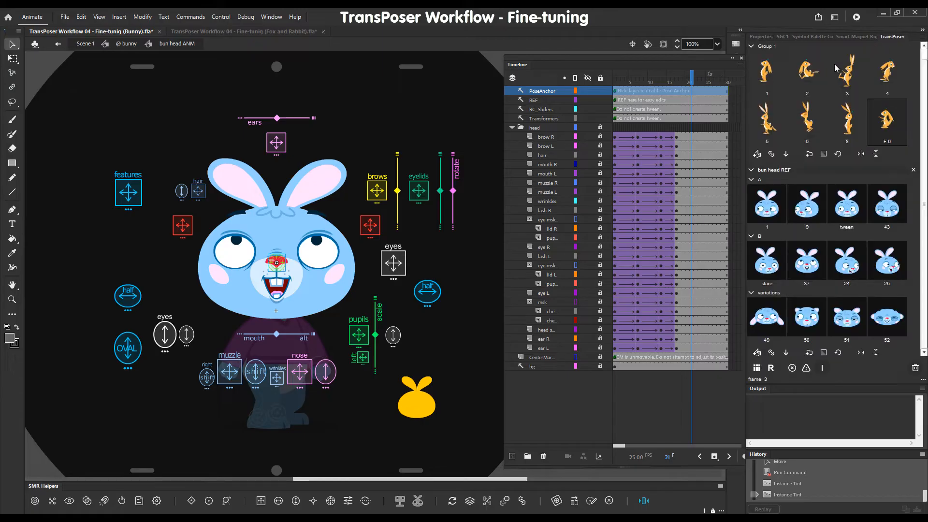
# Apply pose 43 to the head at frame 21 and compare its nose alignment with the preceding frames.
pyautogui.click(689, 130)
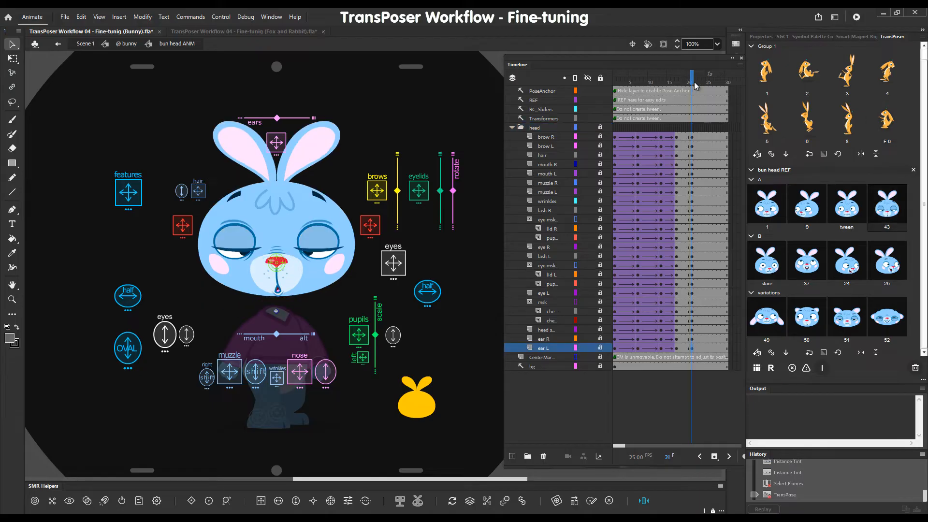
pyautogui.moveTo(693, 82); pyautogui.dragTo(688, 83)
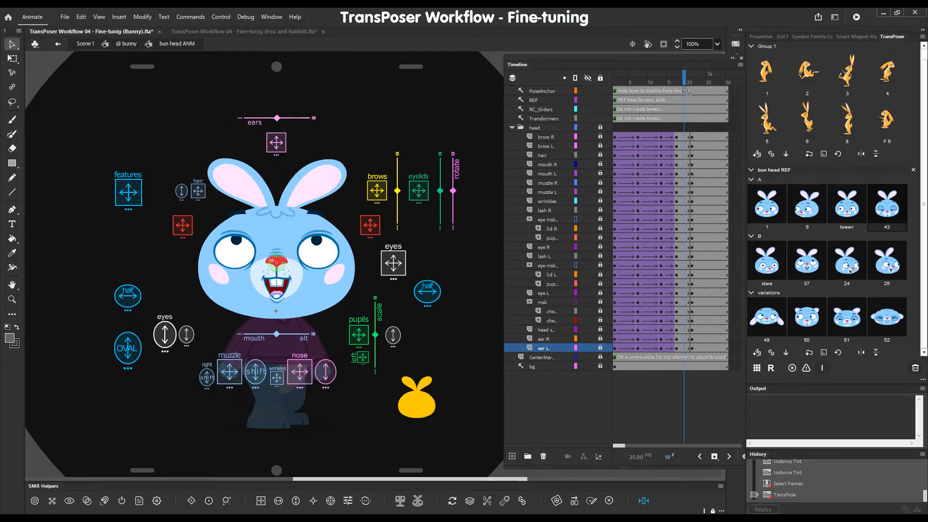
# Move the head layers' frame 21 keyframes to frame 24, create a classic tween from frame 17, and scrub through it.
pyautogui.click(693, 142)
pyautogui.moveTo(693, 349); pyautogui.dragTo(704, 349)
pyautogui.moveTo(689, 139); pyautogui.dragTo(691, 348)
pyautogui.press('4')
pyautogui.moveTo(689, 83); pyautogui.dragTo(676, 86)
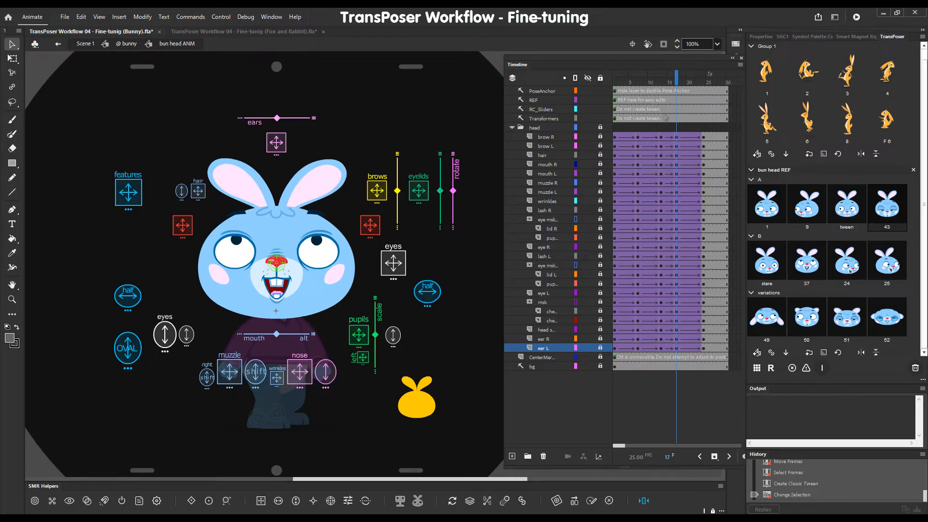
pyautogui.moveTo(677, 83)
pyautogui.mouseDown()
pyautogui.moveTo(709, 86)
pyautogui.moveTo(672, 89)
pyautogui.moveTo(704, 99)
pyautogui.moveTo(679, 99)
pyautogui.mouseUp()
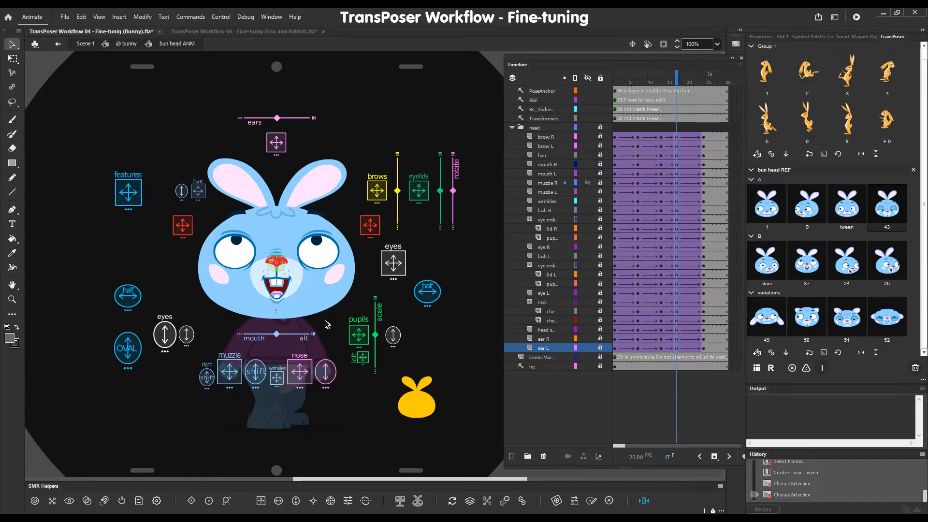
# Delete the REF layer, remove the head layers' tween after frame 17, and clear their keyframes at frame 24.
pyautogui.click(534, 99)
pyautogui.press('Delete')
pyautogui.click(680, 339)
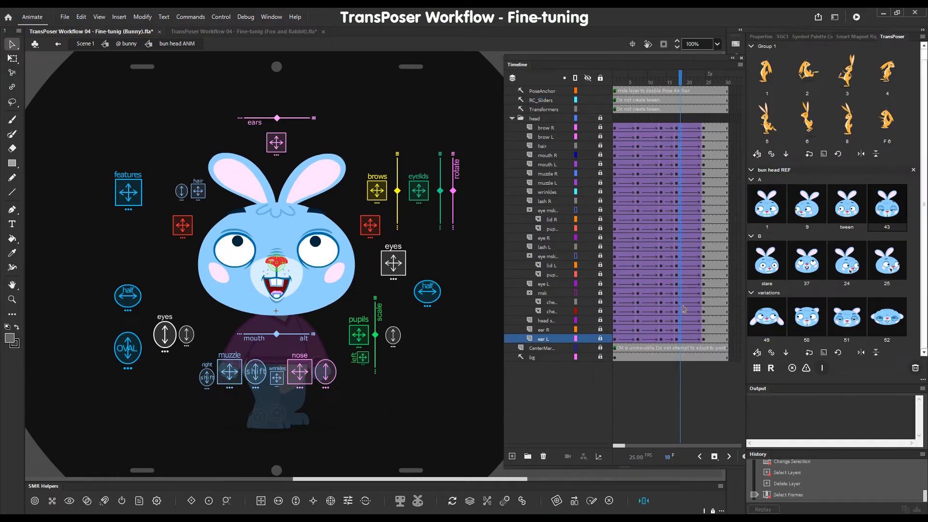
pyautogui.press('4')
pyautogui.moveTo(703, 129); pyautogui.dragTo(703, 339)
pyautogui.hotkey('shift', 'x')
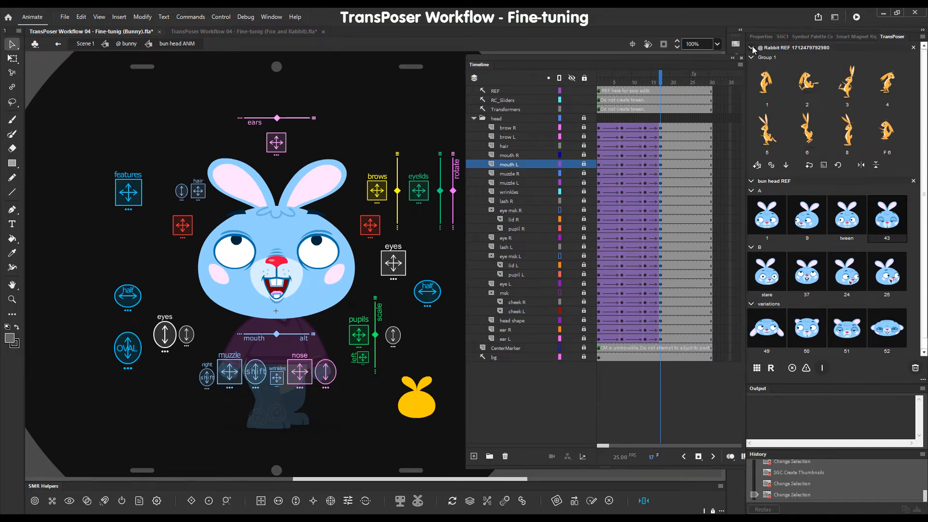
# Collapse the rabbit pose set and examine the TransPoser options such as Match Scale, No TransPose and No Sync.
pyautogui.click(752, 49)
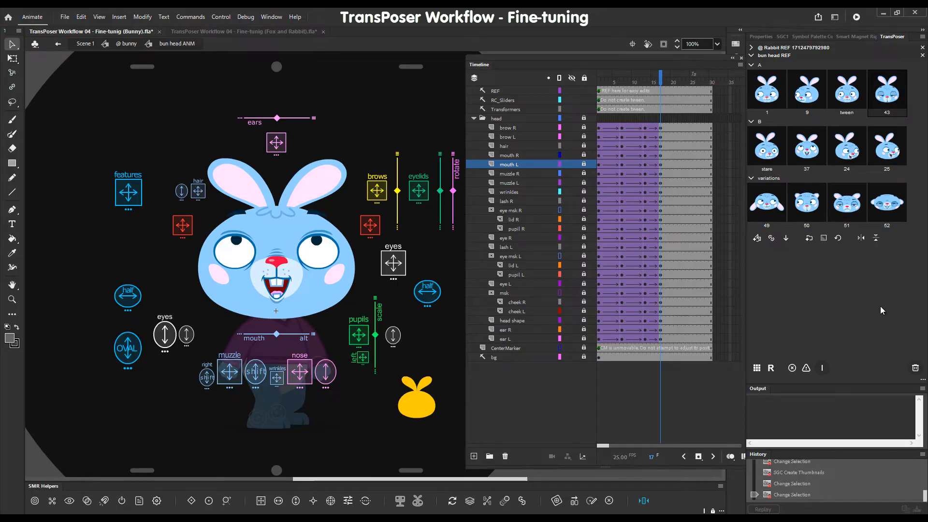
pyautogui.click(922, 380)
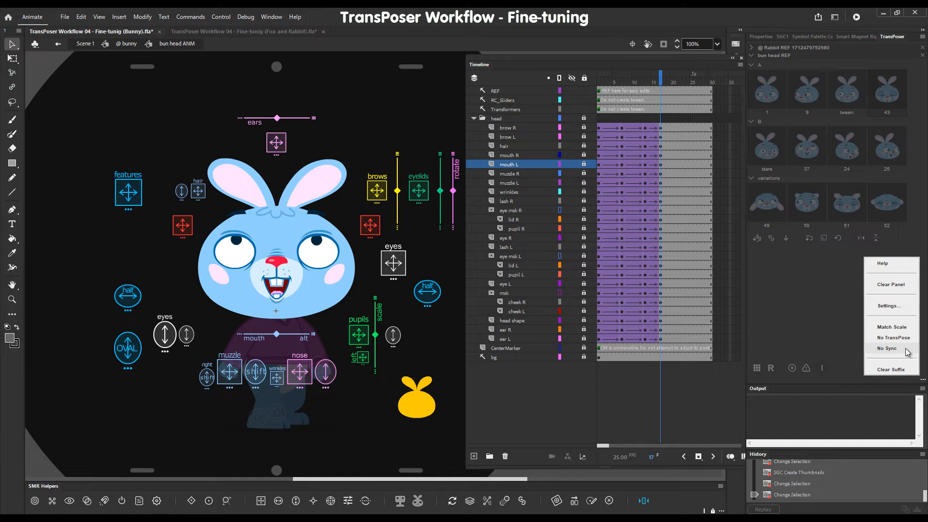
pyautogui.click(663, 83)
pyautogui.click(661, 83)
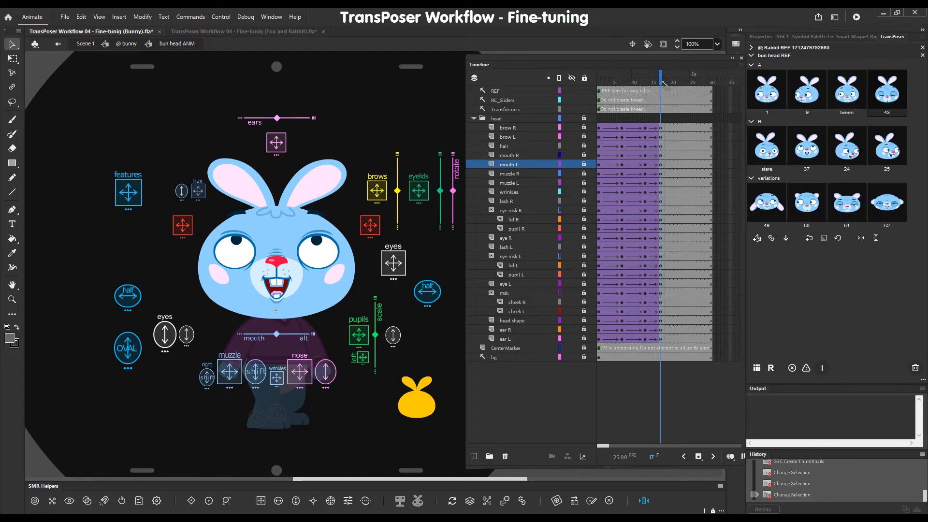
# Load the "mouth" thumbnail set in SGC, switch the mouth to shape 1 at frame 17, and compare it with the preceding frames.
pyautogui.click(782, 37)
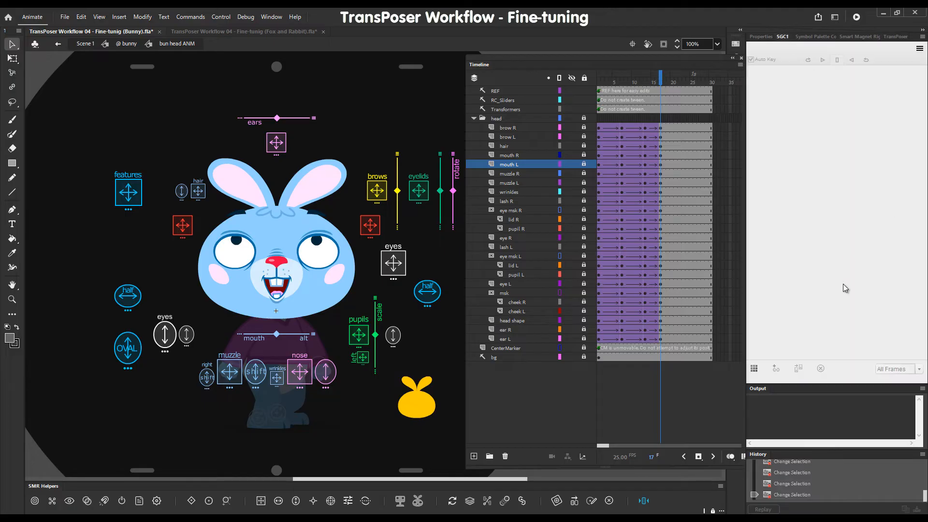
pyautogui.click(754, 369)
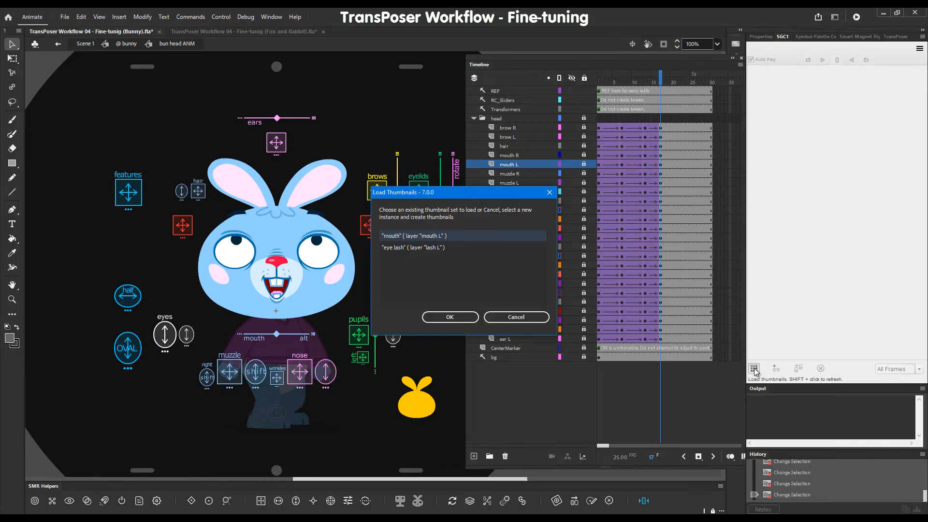
pyautogui.click(410, 238)
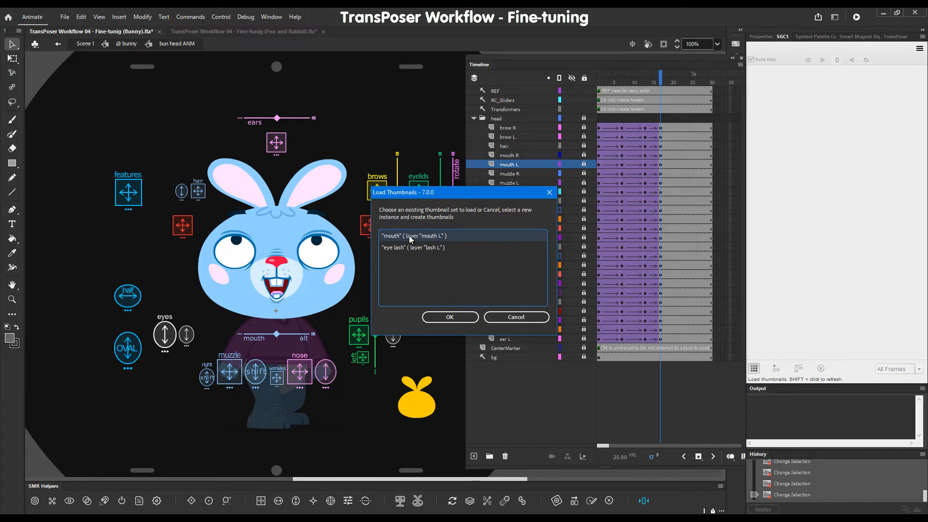
pyautogui.click(441, 312)
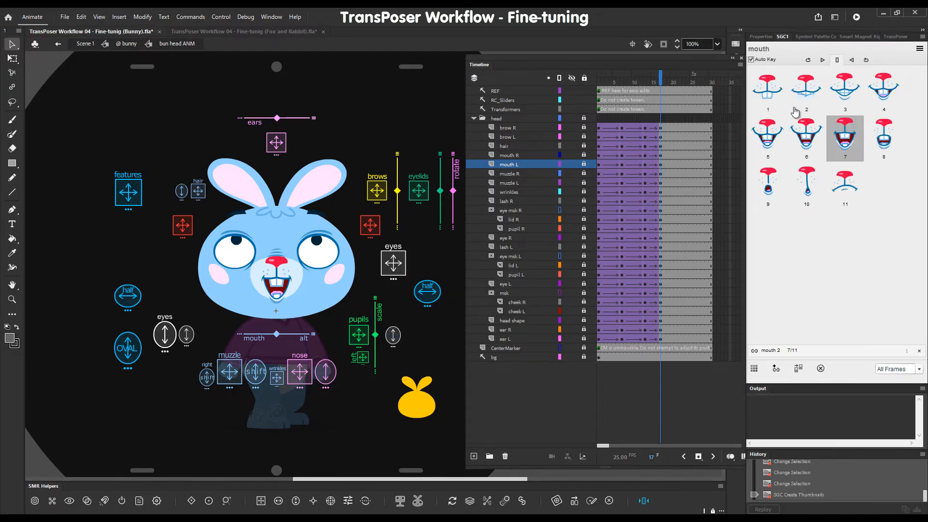
pyautogui.click(770, 91)
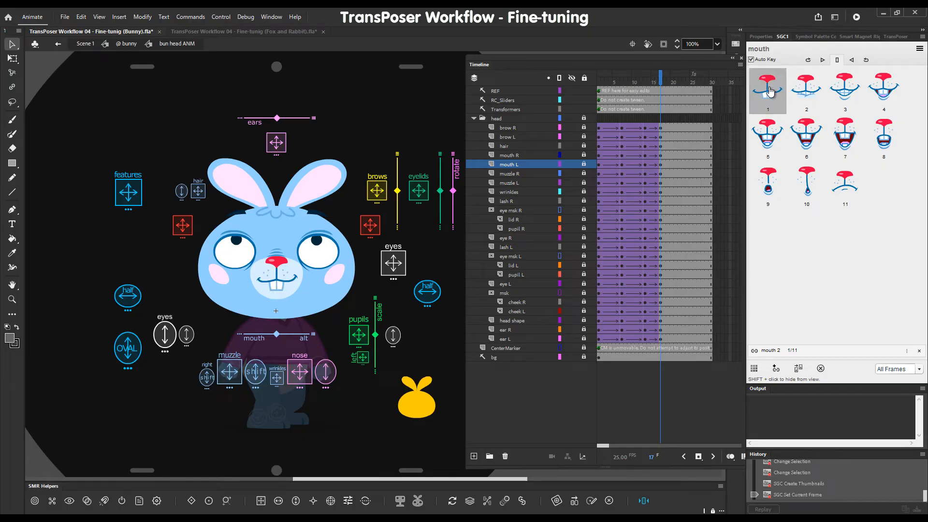
pyautogui.click(645, 80)
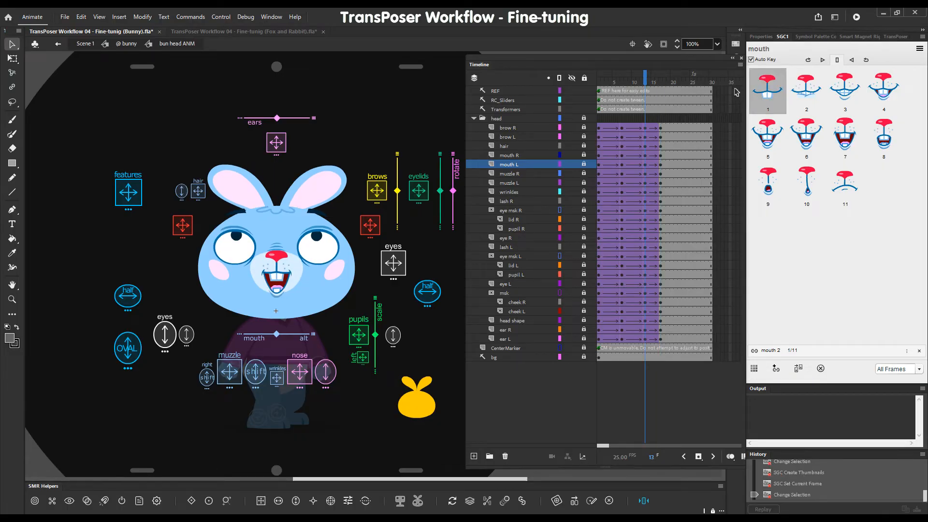
pyautogui.click(611, 81)
pyautogui.moveTo(613, 84); pyautogui.dragTo(660, 89)
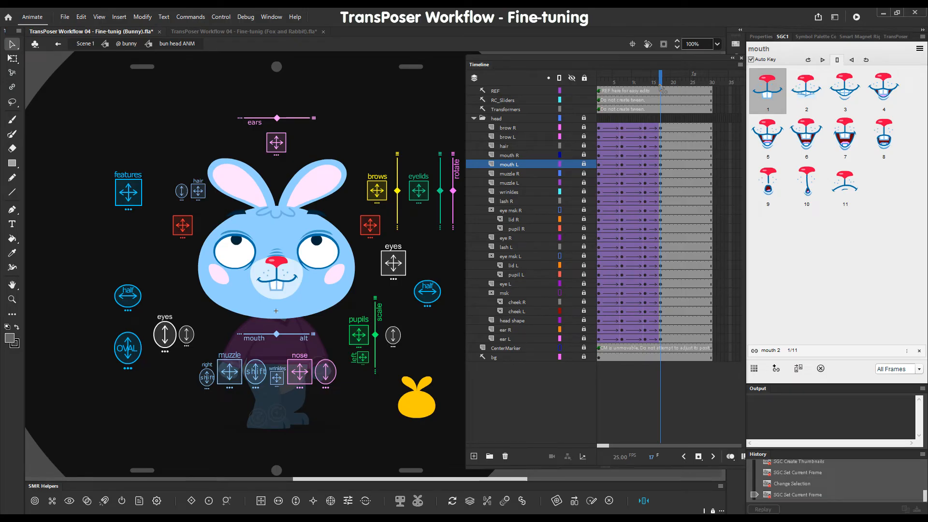
# Apply TransPoser pose 37 to the head at frame 18 and compare its mouth with frame 17.
pyautogui.click(895, 37)
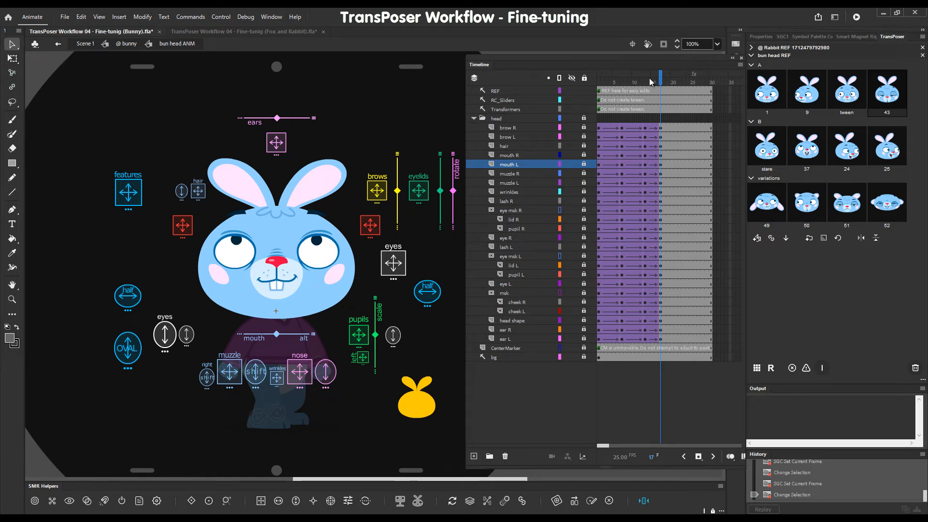
pyautogui.click(664, 81)
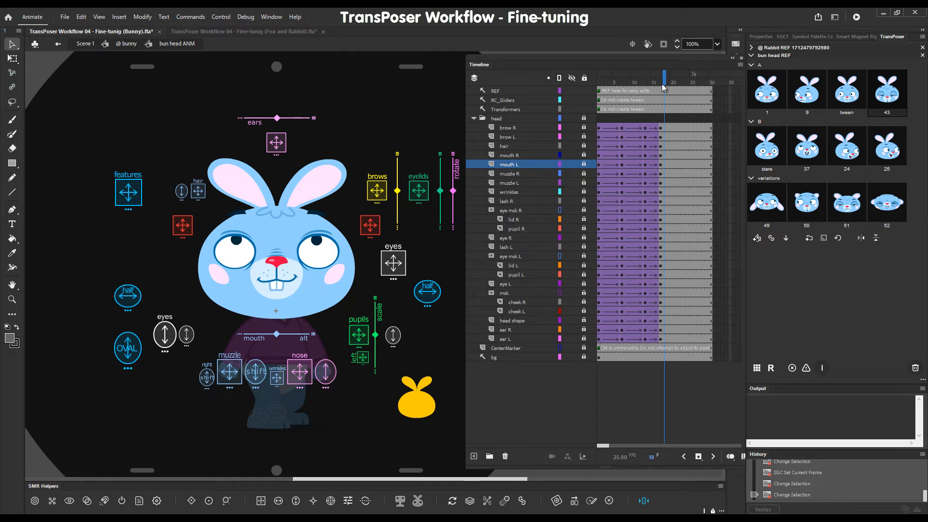
pyautogui.click(806, 158)
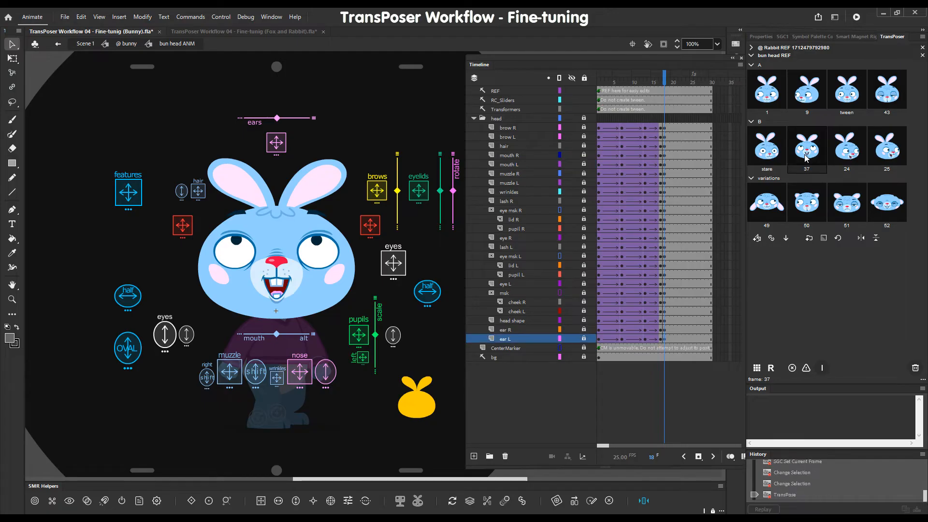
pyautogui.click(661, 82)
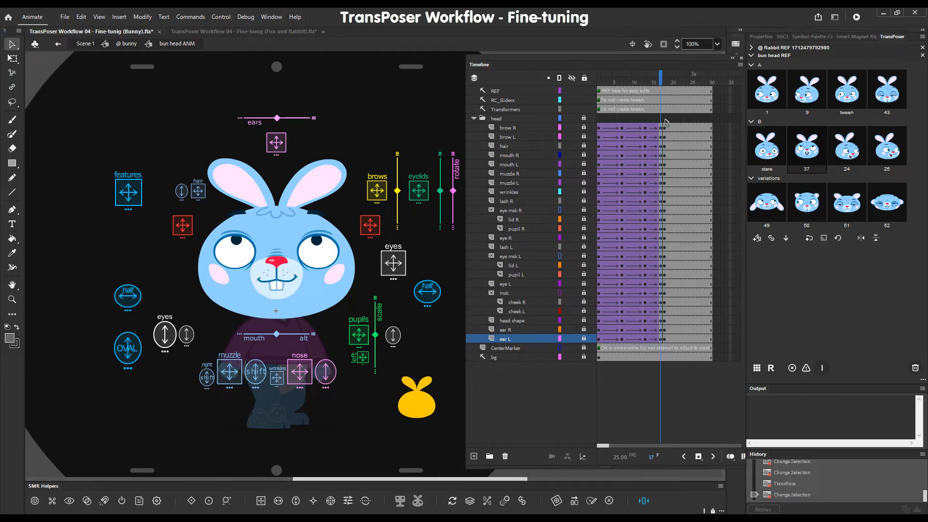
# Mark the mouth R and mouth L layers as No Sync in TransPoser.
pyautogui.click(520, 155)
pyautogui.keyDown('shift'); pyautogui.click(520, 164); pyautogui.keyUp('shift')
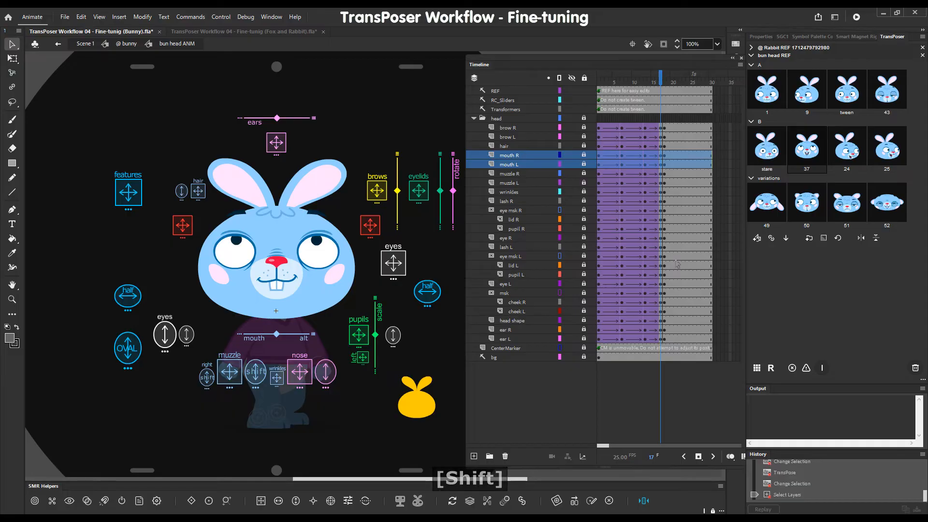
pyautogui.click(923, 380)
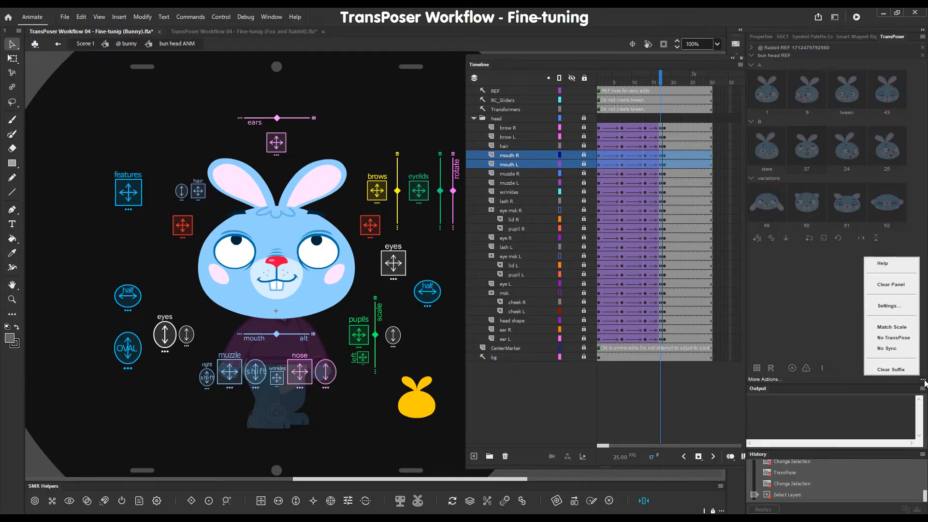
pyautogui.click(881, 348)
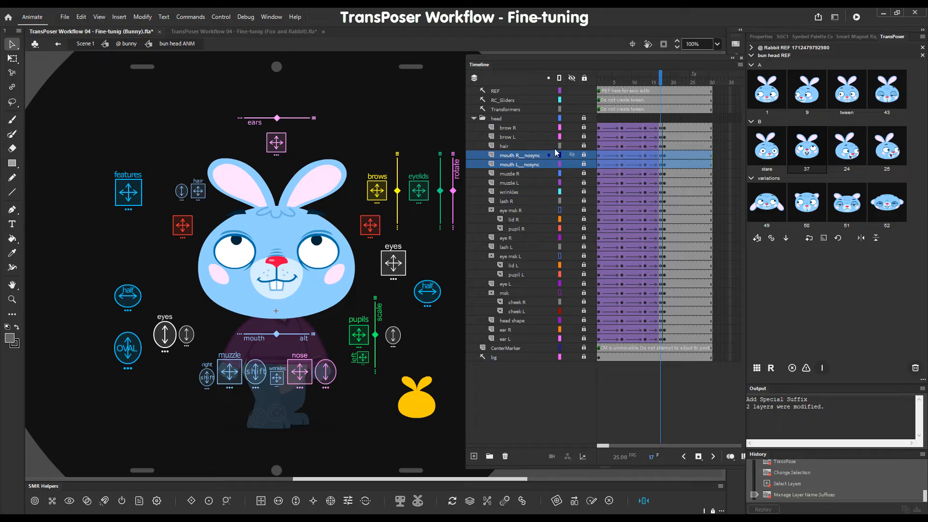
# Clear the keyframes of all head layers, from brow R to ear L, at frame 18.
pyautogui.click(665, 128)
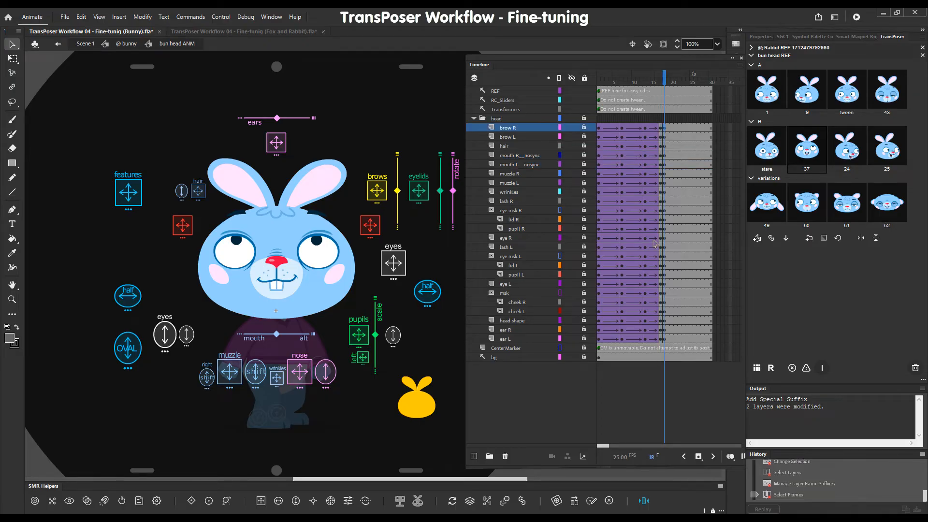
pyautogui.keyDown('shift'); pyautogui.click(665, 339); pyautogui.keyUp('shift')
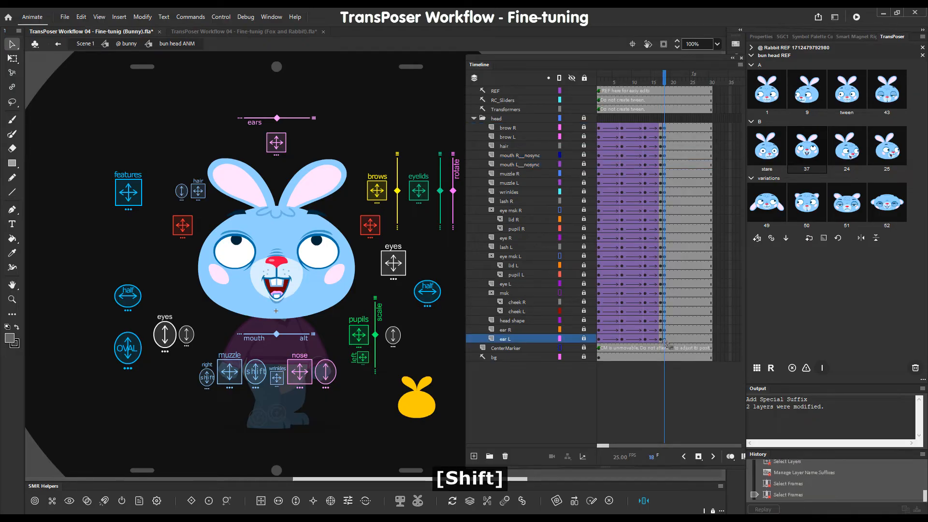
pyautogui.hotkey('shift', 'x')
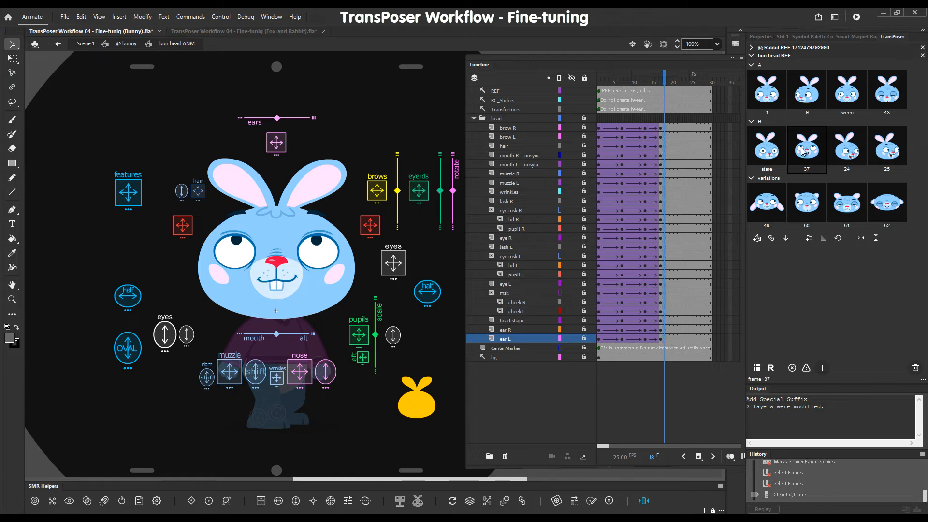
# Apply pose 37 to the head at frame 19 and compare the mouth between frames 17 and 19.
pyautogui.click(669, 82)
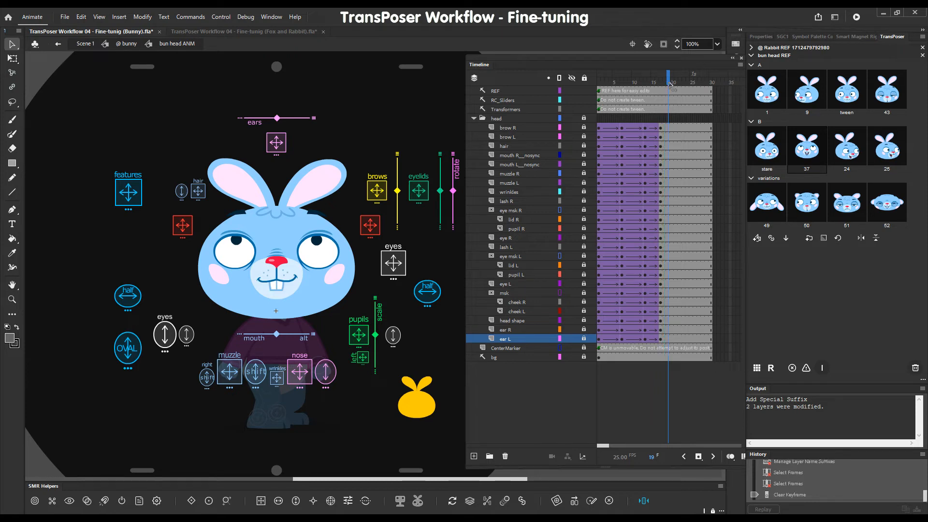
pyautogui.click(807, 148)
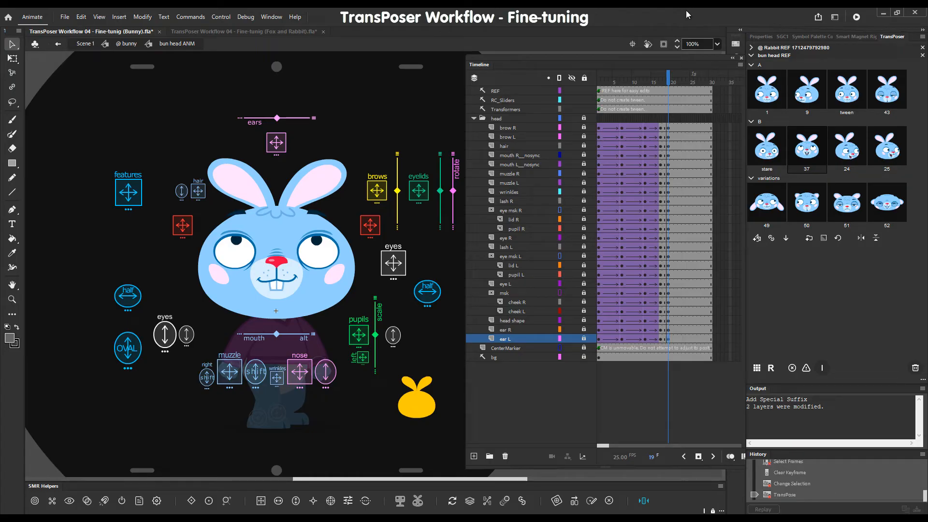
pyautogui.moveTo(670, 80); pyautogui.dragTo(660, 82)
pyautogui.click(669, 81)
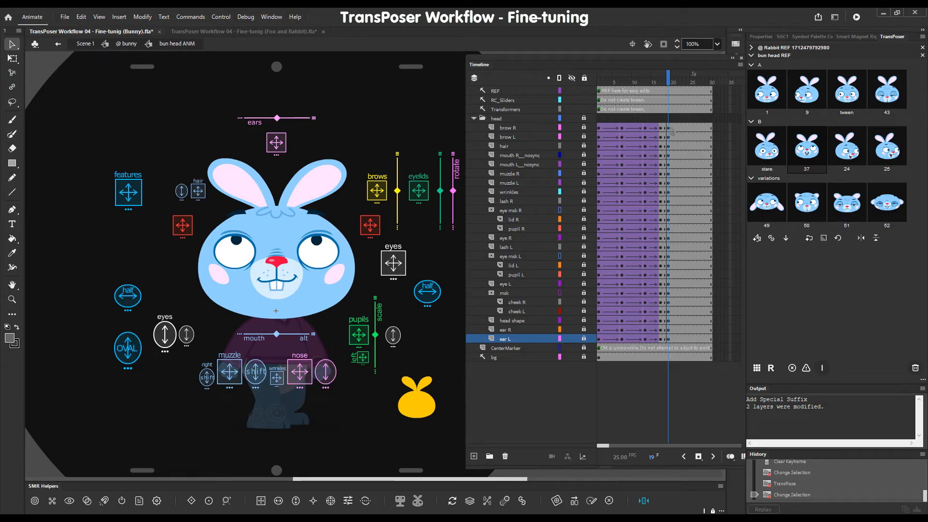
# Try pose 43 on the head at frame 21, then clear the head layers' keyframes at that frame.
pyautogui.moveTo(670, 318); pyautogui.dragTo(668, 339)
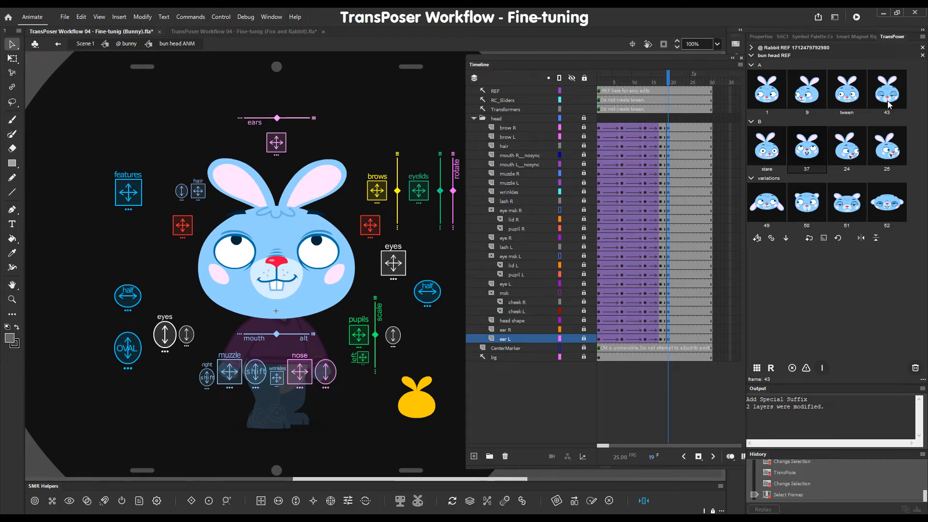
pyautogui.click(623, 82)
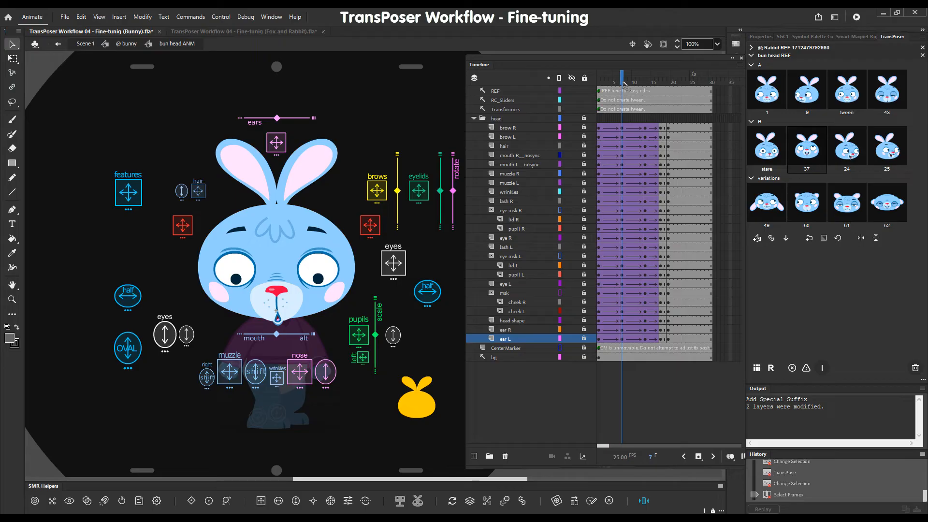
pyautogui.click(677, 81)
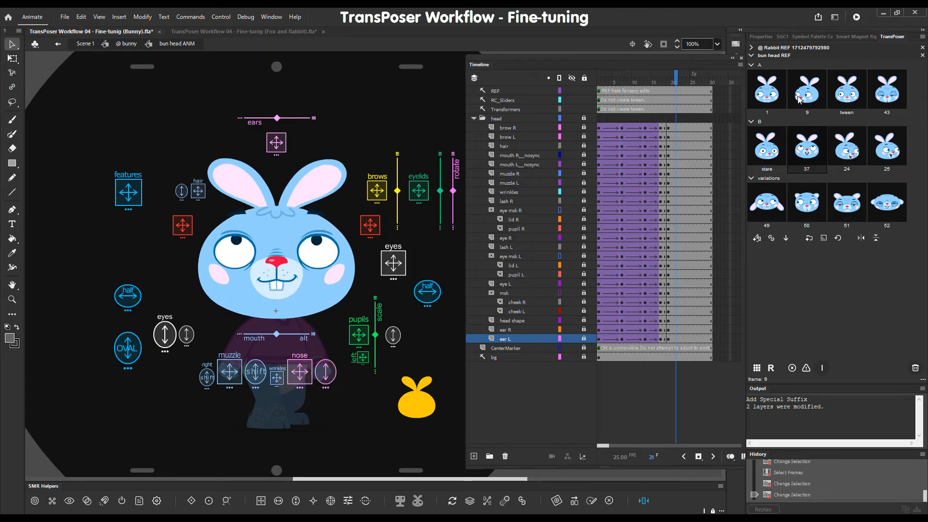
pyautogui.click(836, 115)
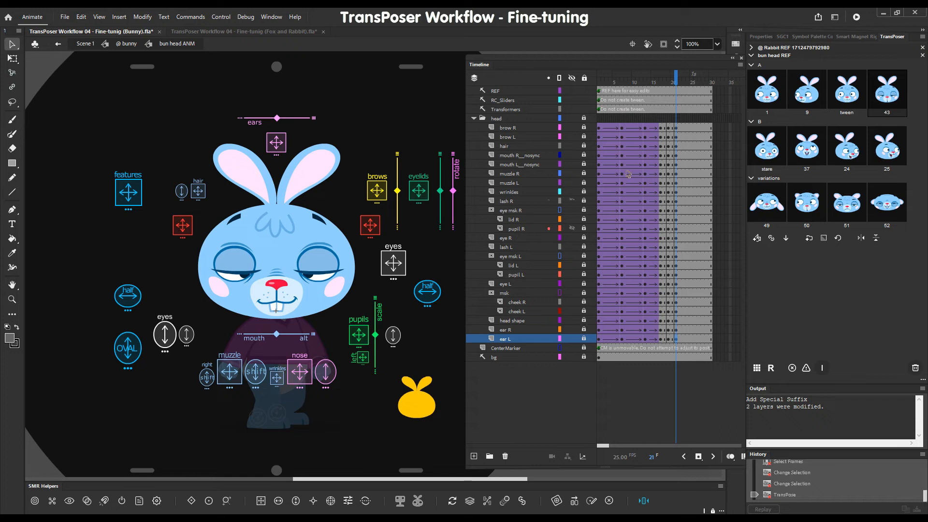
pyautogui.moveTo(675, 129); pyautogui.dragTo(675, 339)
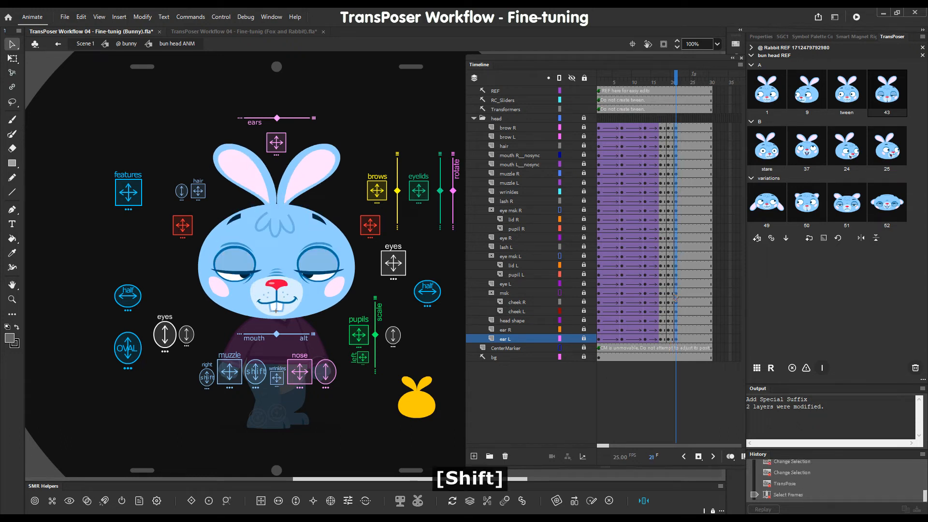
pyautogui.hotkey('shift', 'x')
# Try mouth shape 8 at frame 19 in SGC, then set the mouth to shape 3.
pyautogui.click(670, 84)
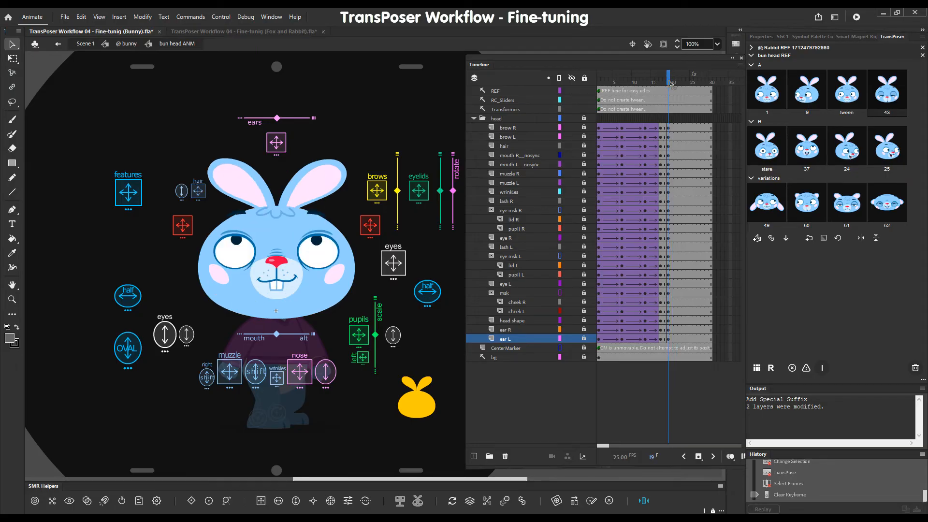
pyautogui.click(782, 37)
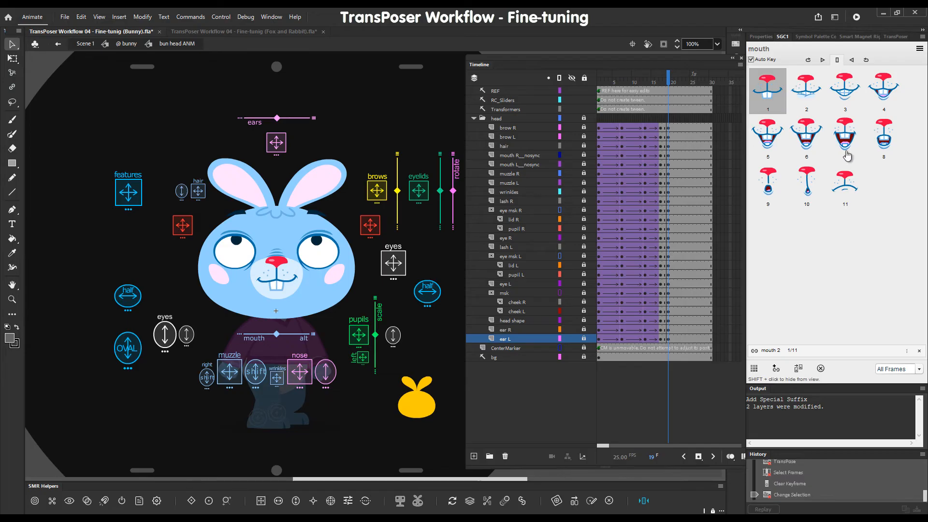
pyautogui.click(884, 140)
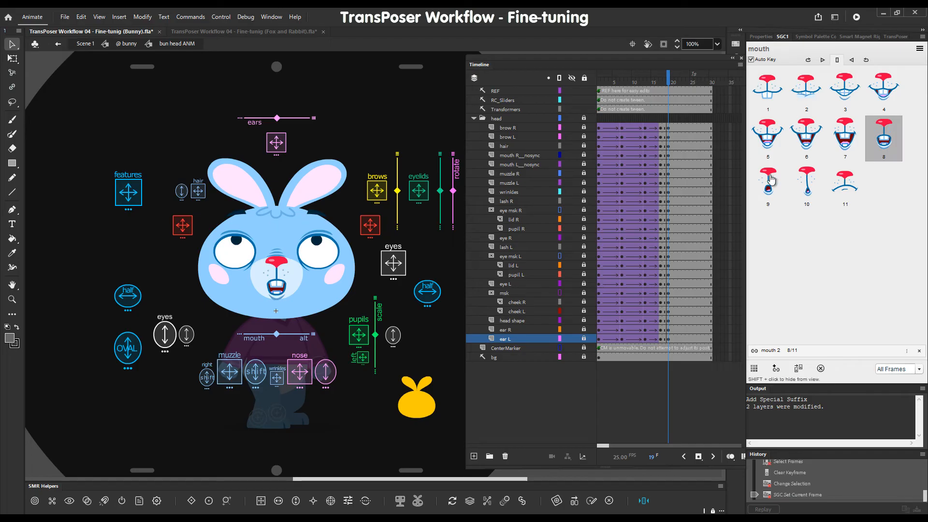
pyautogui.click(843, 97)
# Apply TransPoser pose 43 to the head at frame 22.
pyautogui.press('.')
pyautogui.press('.')
pyautogui.press('.')
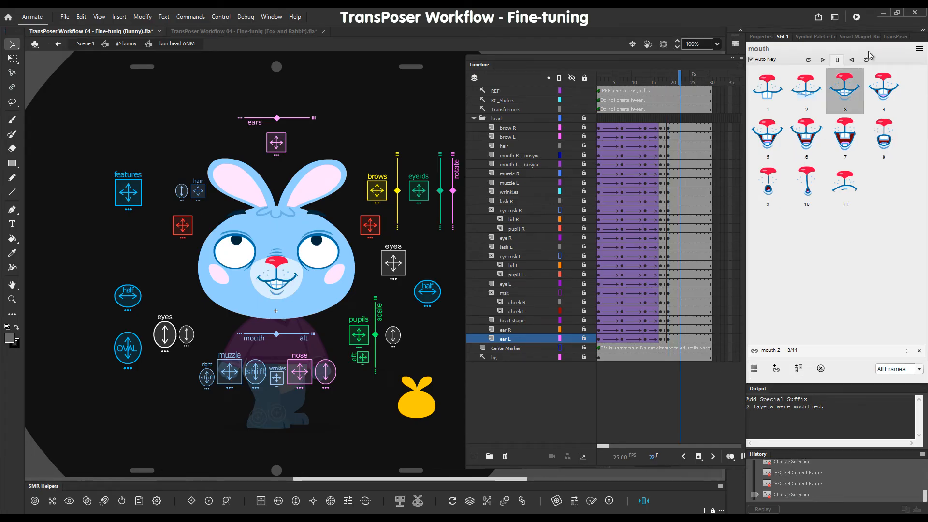
pyautogui.click(895, 37)
pyautogui.click(894, 95)
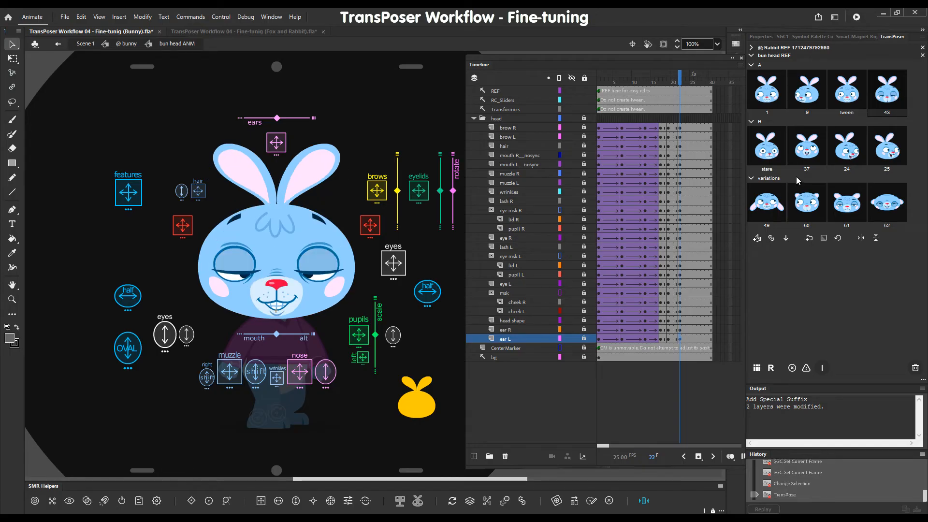
# Clear the No Sync suffix from the mouth R and mouth L layers.
pyautogui.click(526, 155)
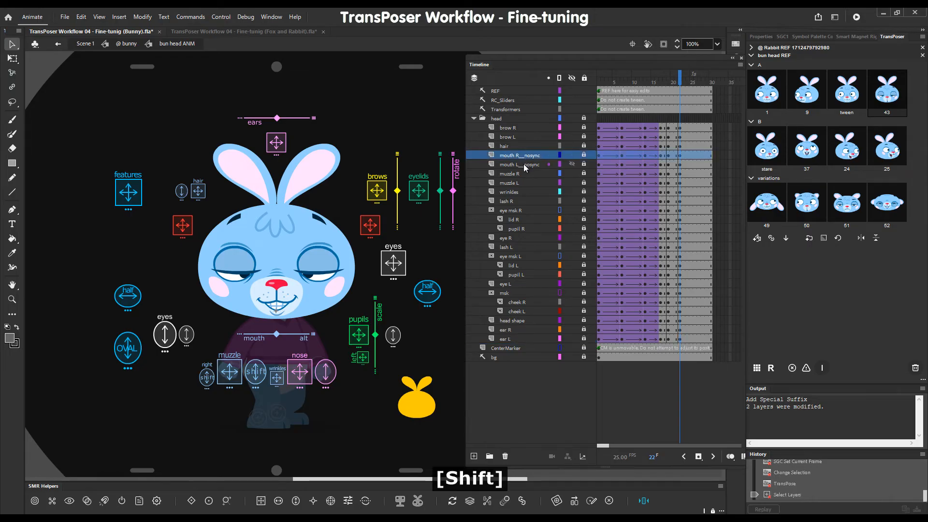
pyautogui.keyDown('shift'); pyautogui.click(525, 165); pyautogui.keyUp('shift')
pyautogui.click(923, 380)
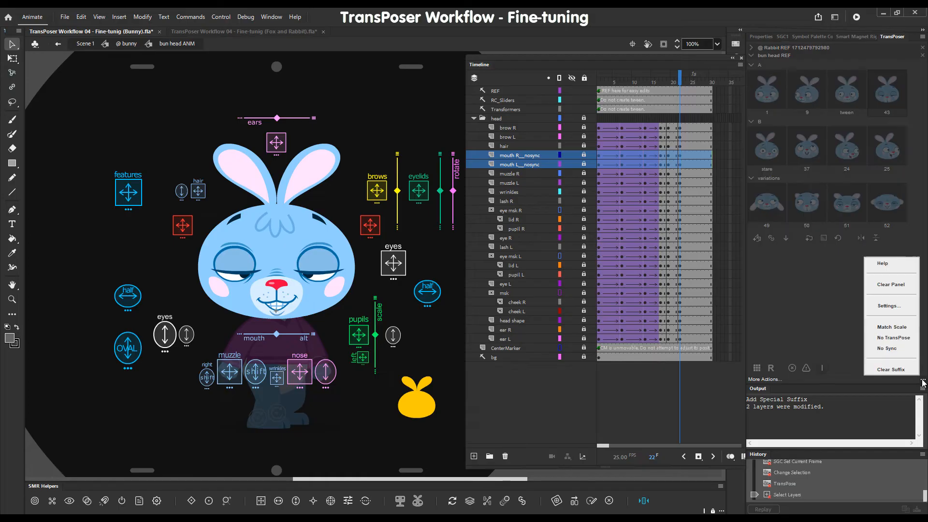
pyautogui.click(891, 370)
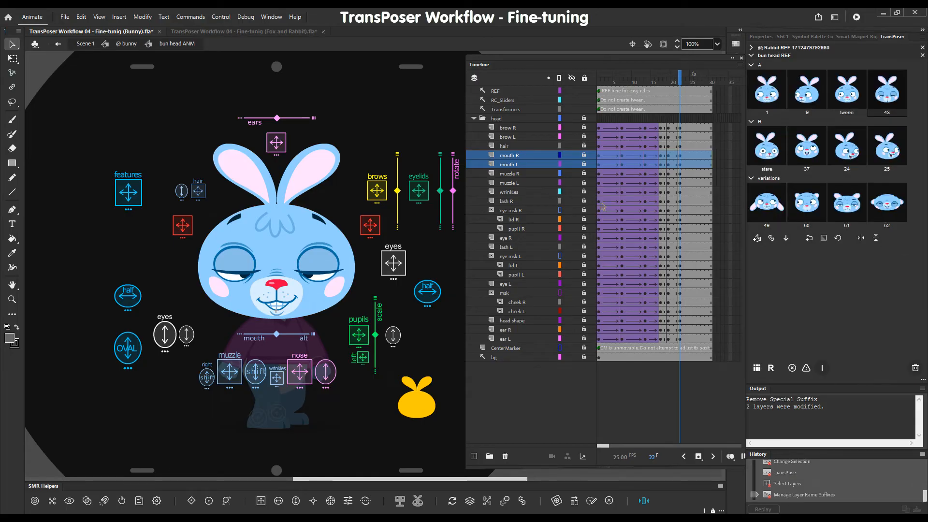
# Apply pose 43 to the head at frame 24 with the mouth layers synced.
pyautogui.click(687, 83)
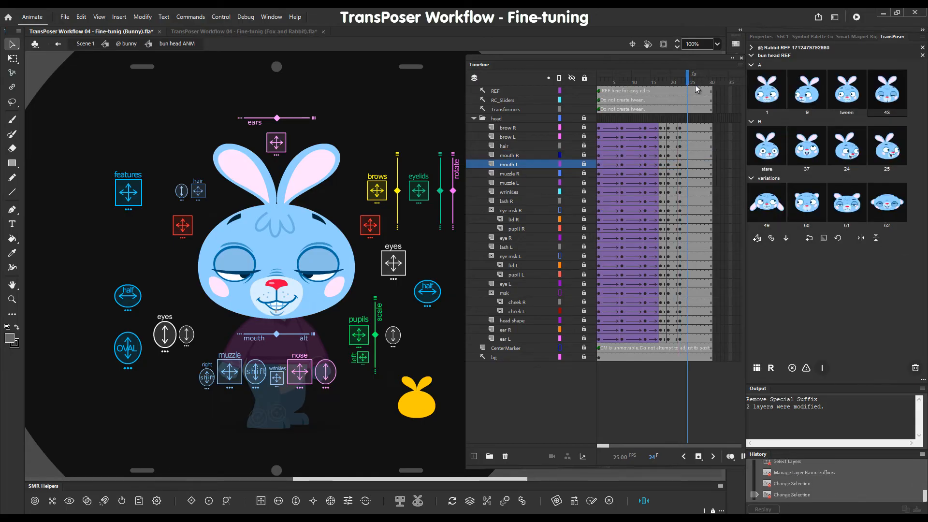
pyautogui.click(802, 211)
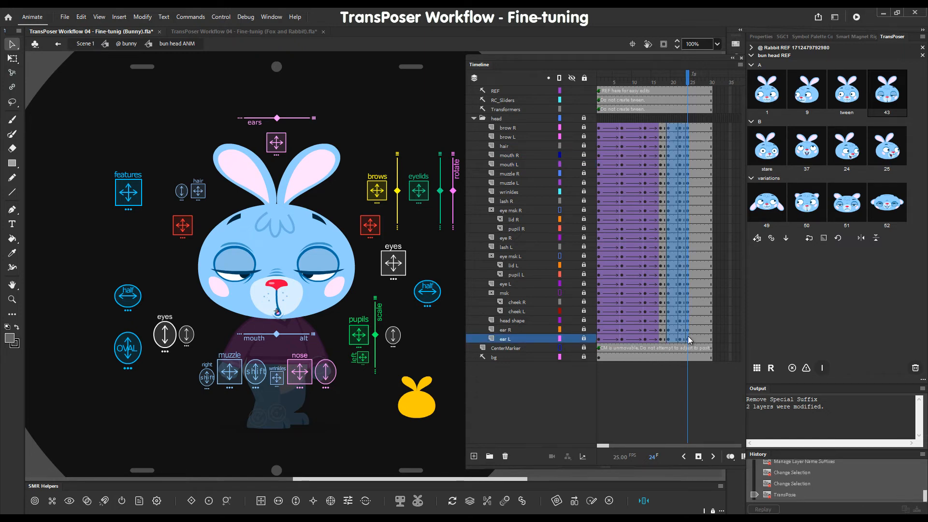
# Clear the keyframes after frame 17 on all of the bunny's head layers.
pyautogui.moveTo(667, 341); pyautogui.dragTo(694, 125)
pyautogui.hotkey('shift', 'x')
pyautogui.click(667, 82)
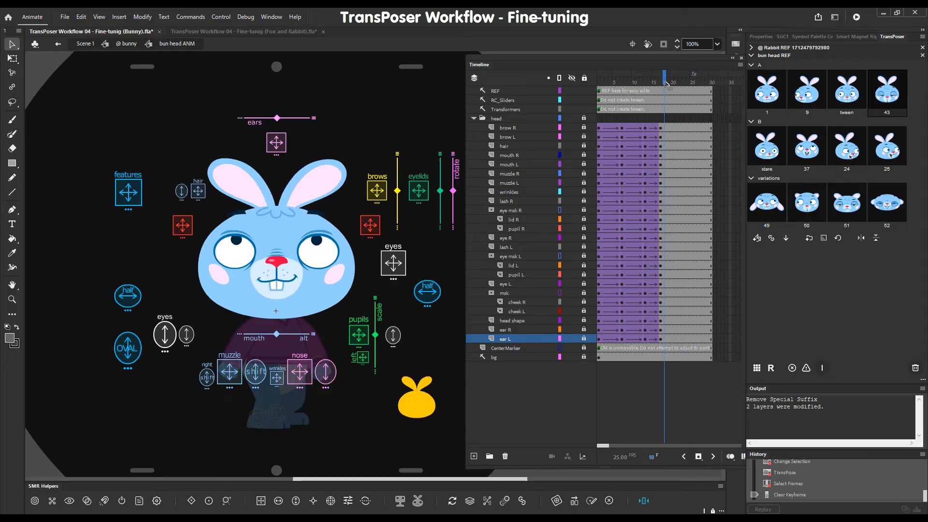
# Add the No TransPose suffix to the ear R and ear L layers.
pyautogui.keyDown('shift'); pyautogui.click(520, 329); pyautogui.keyUp('shift')
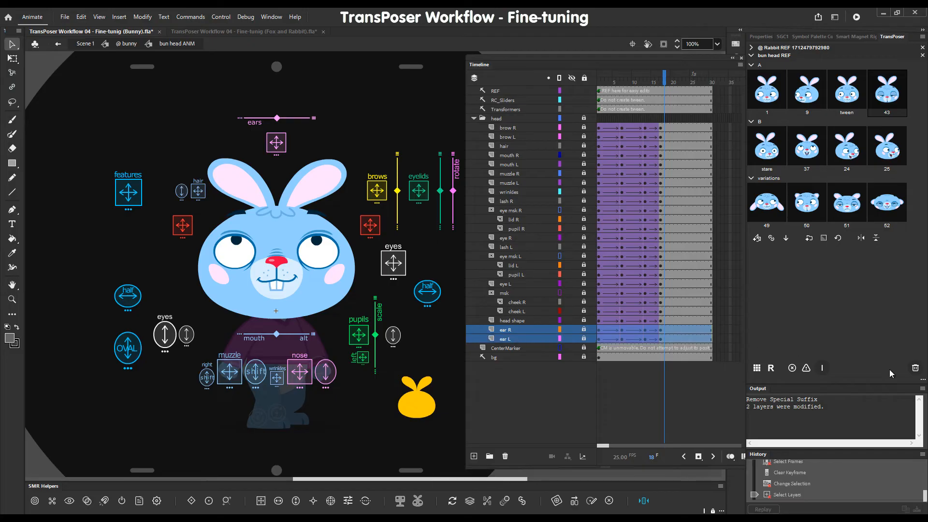
pyautogui.click(923, 380)
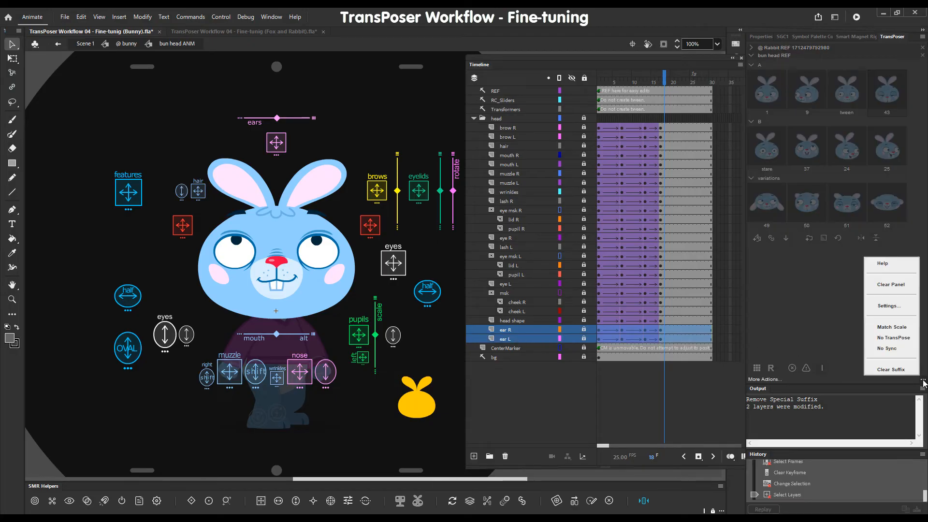
pyautogui.click(887, 338)
# Apply TransPoser pose 43 to the head at frame 21 with the ear layers excluded.
pyautogui.click(672, 81)
pyautogui.click(675, 82)
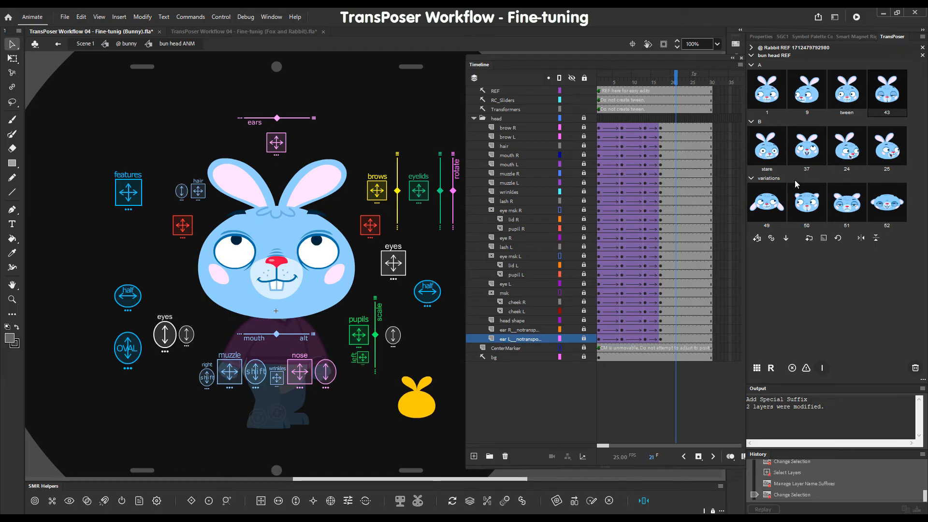
pyautogui.click(890, 99)
pyautogui.moveTo(675, 78); pyautogui.dragTo(676, 82)
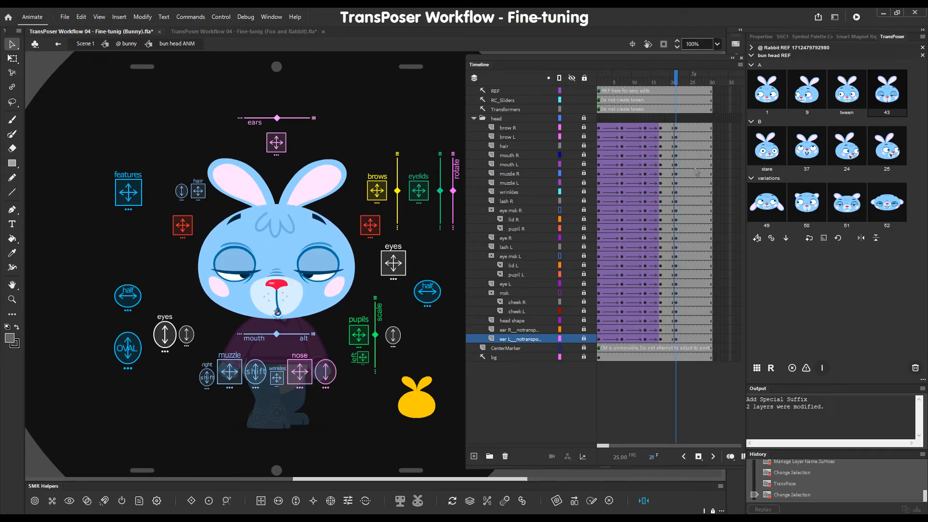
# Clear the special suffix from the ear R and ear L layers, and apply poses 43 and 9 to the head at frame 21.
pyautogui.click(521, 331)
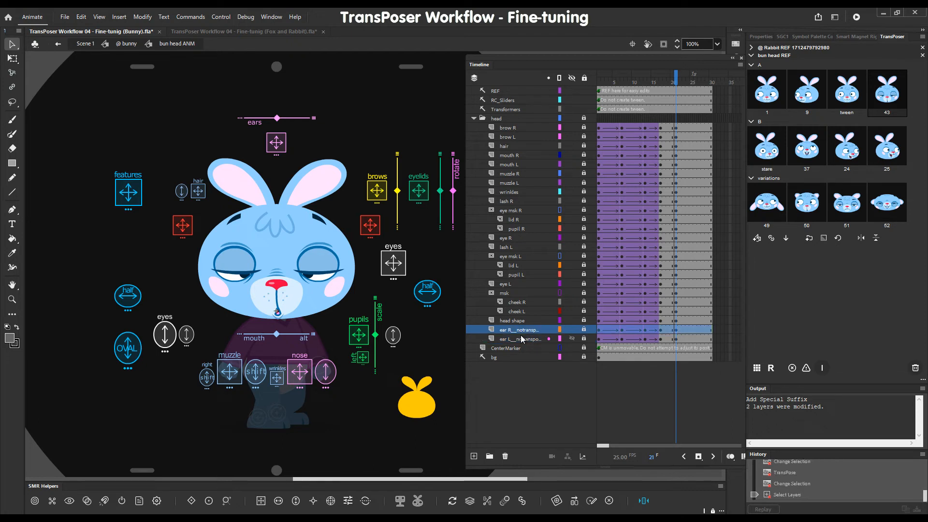
pyautogui.keyDown('shift'); pyautogui.click(520, 338); pyautogui.keyUp('shift')
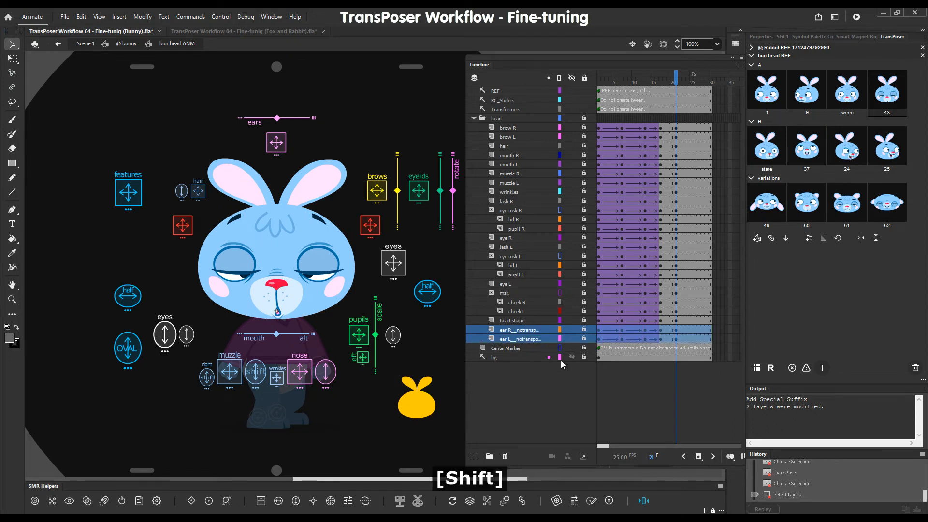
pyautogui.click(922, 379)
pyautogui.click(881, 369)
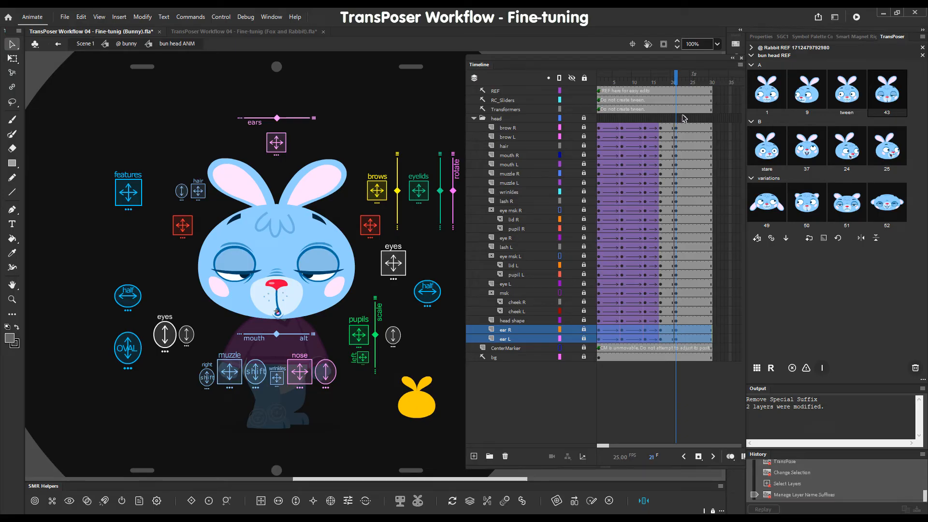
pyautogui.click(893, 98)
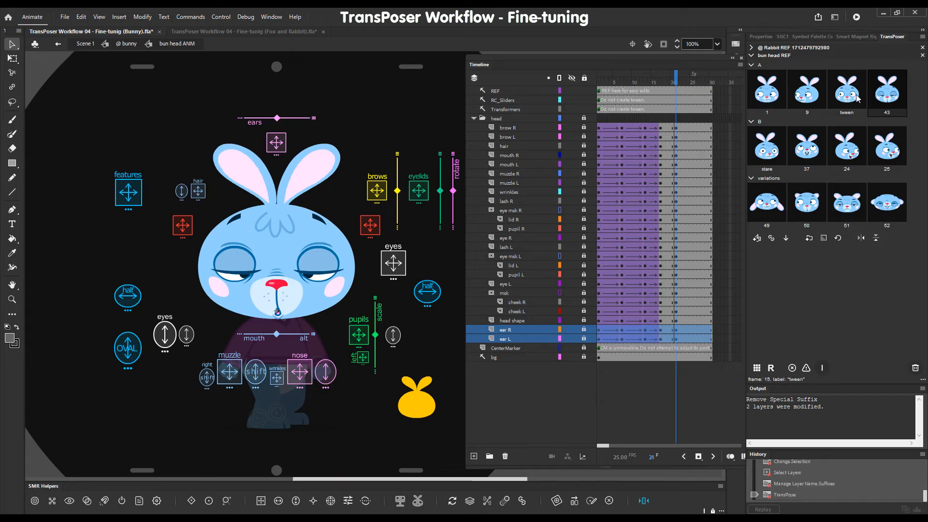
pyautogui.click(807, 96)
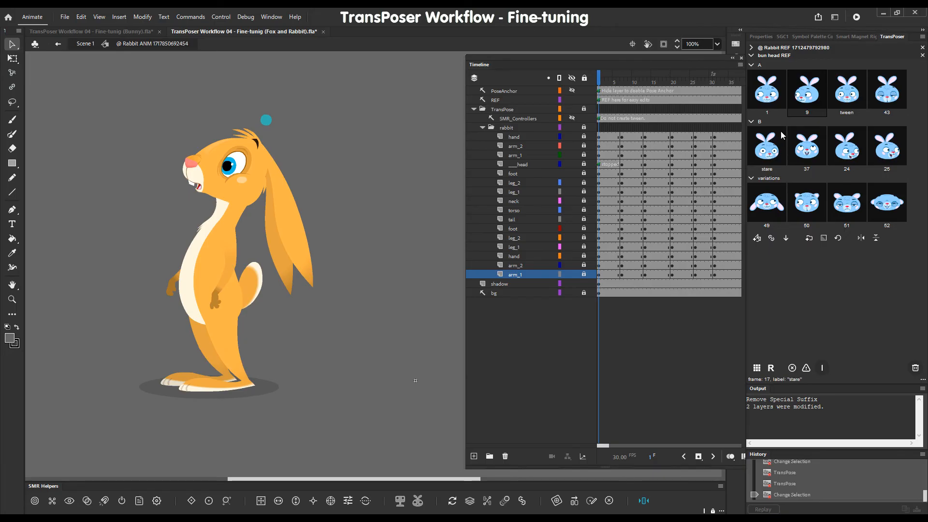
# In the Fox and Rabbit document, clear the rabbit's keyframes after frame 1 and place the enabled PoseAnchor on its front toes.
pyautogui.moveTo(622, 137); pyautogui.dragTo(719, 275)
pyautogui.hotkey('shift', 'x')
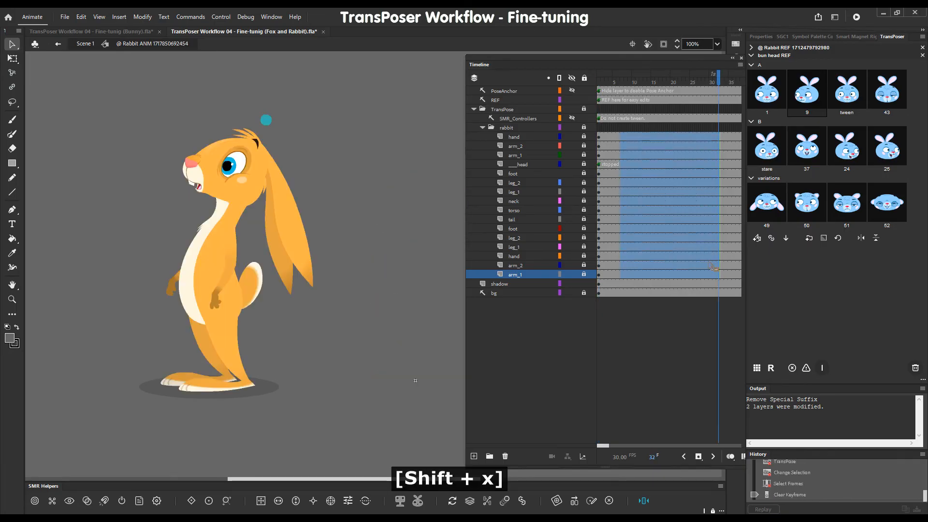
pyautogui.click(572, 90)
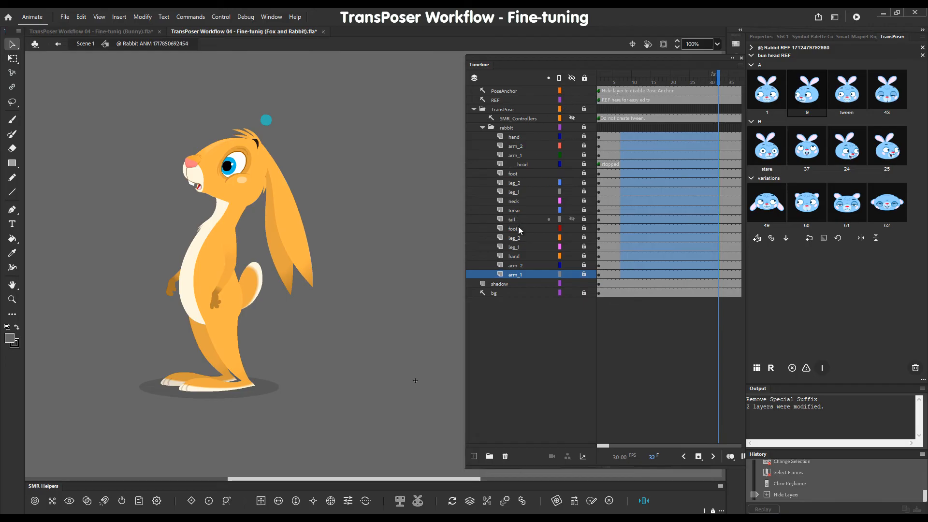
pyautogui.moveTo(195, 393); pyautogui.dragTo(179, 388)
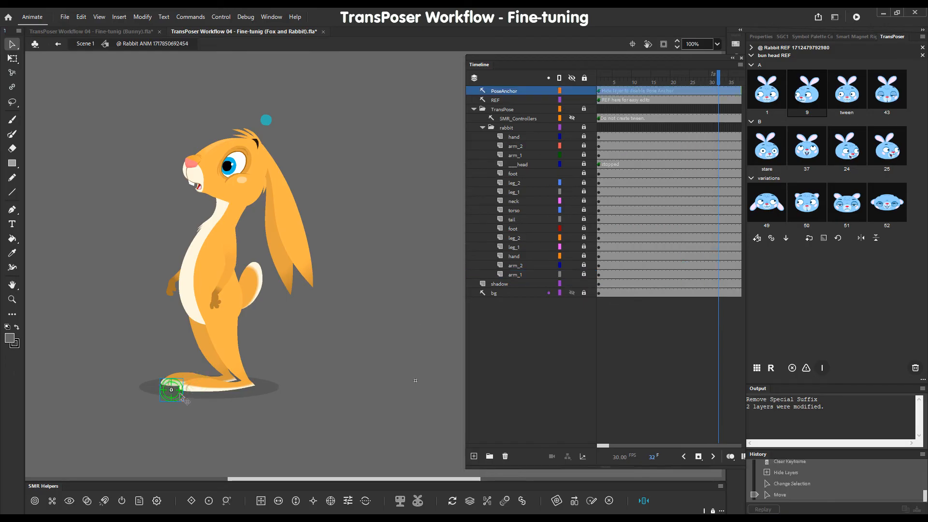
# Show the Rabbit REF poses and insert keyframes on all rabbit layers at frame 6.
pyautogui.click(759, 55)
pyautogui.moveTo(621, 83); pyautogui.dragTo(608, 88)
pyautogui.click(619, 127)
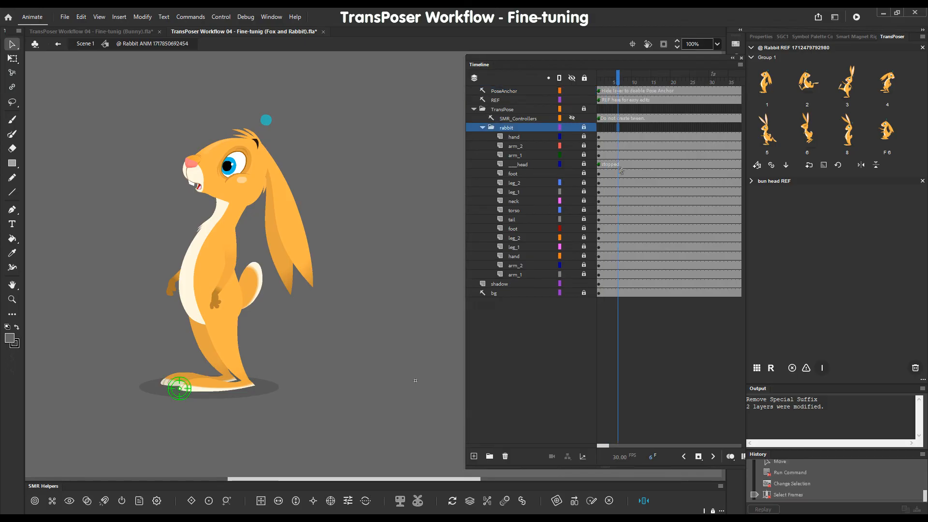
pyautogui.press('x')
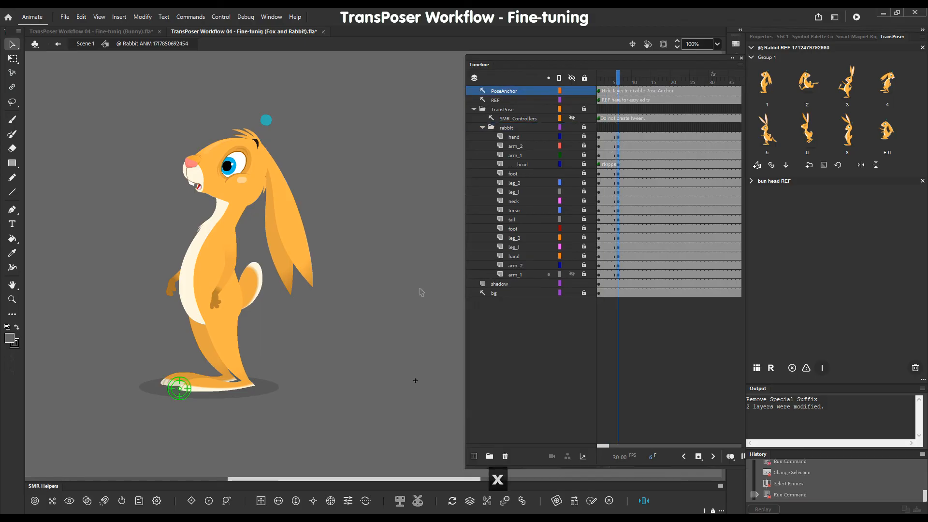
# Scale down and reposition the rabbit with its shadow at frame 6, and move the PoseAnchor onto its front toes.
pyautogui.click(179, 388)
pyautogui.moveTo(180, 388); pyautogui.dragTo(120, 410)
pyautogui.moveTo(256, 251); pyautogui.dragTo(140, 402)
pyautogui.press('q')
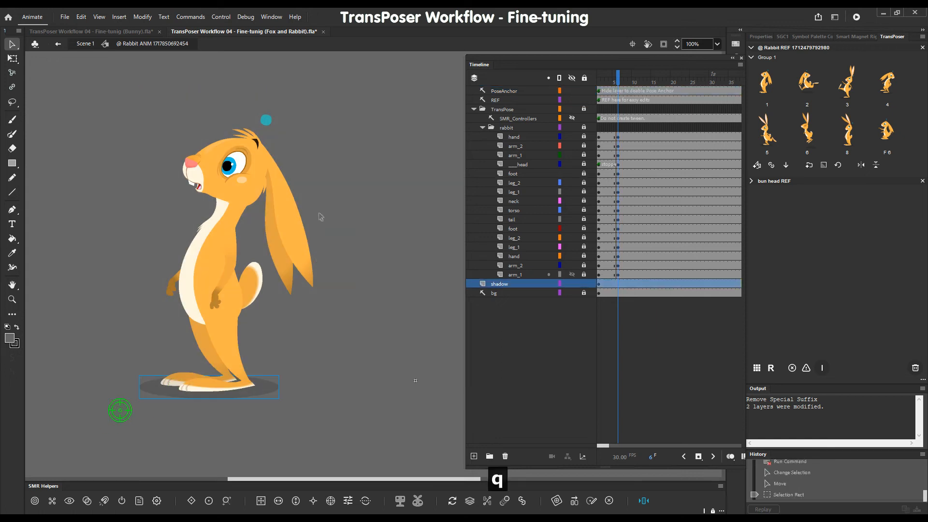
pyautogui.moveTo(364, 107); pyautogui.dragTo(311, 199)
pyautogui.moveTo(201, 336); pyautogui.dragTo(249, 289)
pyautogui.moveTo(381, 125); pyautogui.dragTo(369, 136)
pyautogui.moveTo(245, 283)
pyautogui.mouseDown()
pyautogui.moveTo(249, 291)
pyautogui.moveTo(234, 291)
pyautogui.mouseUp()
pyautogui.moveTo(399, 135); pyautogui.dragTo(394, 251)
pyautogui.moveTo(393, 199); pyautogui.dragTo(395, 280)
pyautogui.moveTo(124, 416); pyautogui.dragTo(193, 379)
pyautogui.press('`')
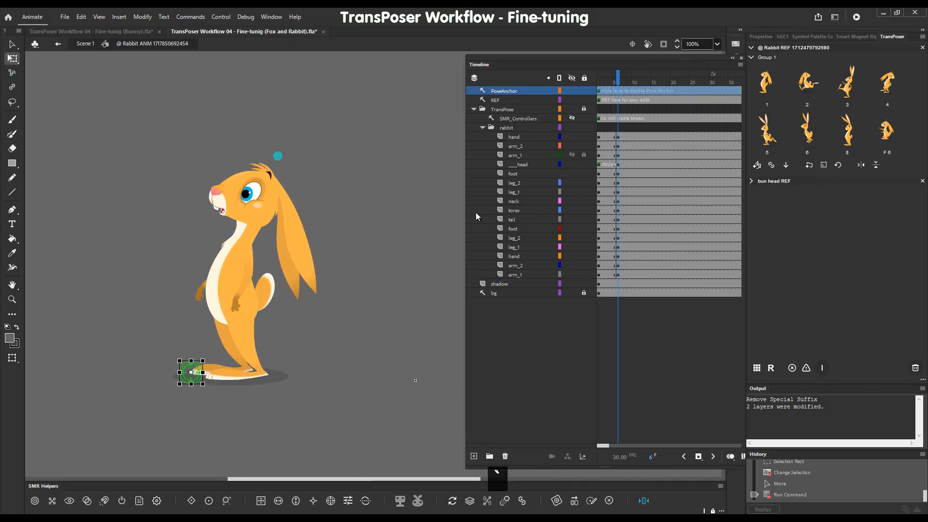
# Try TransPoser pose 5 on the scaled rabbit at frame 11, then clear the keyframes from that frame.
pyautogui.click(637, 128)
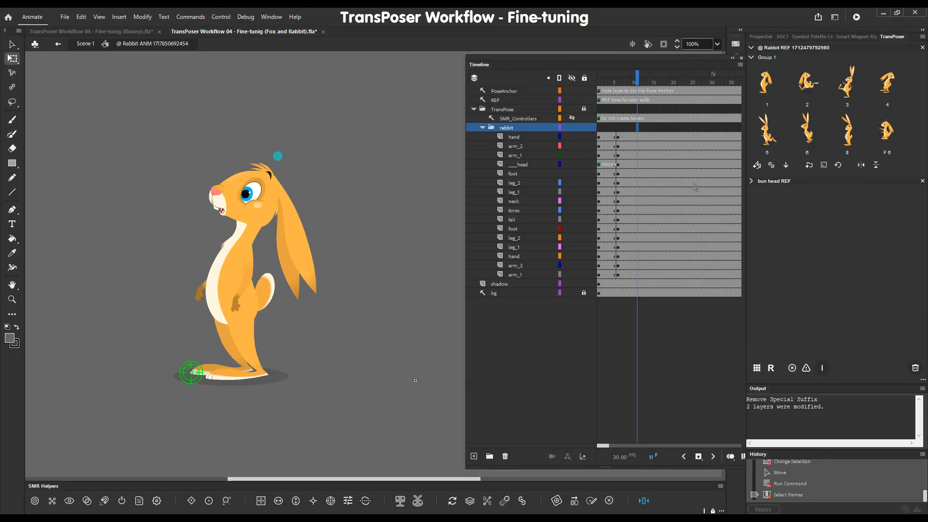
pyautogui.click(783, 162)
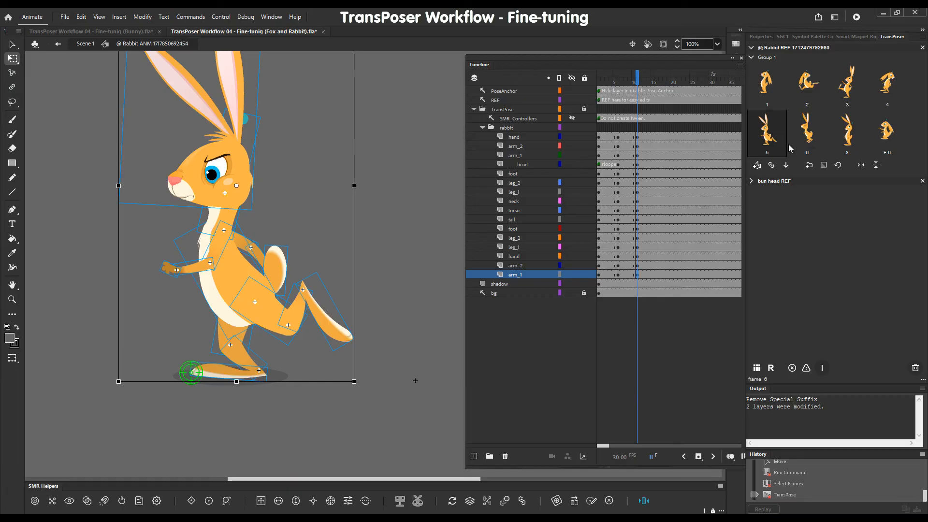
pyautogui.moveTo(638, 139); pyautogui.dragTo(642, 276)
pyautogui.hotkey('shift', 'x')
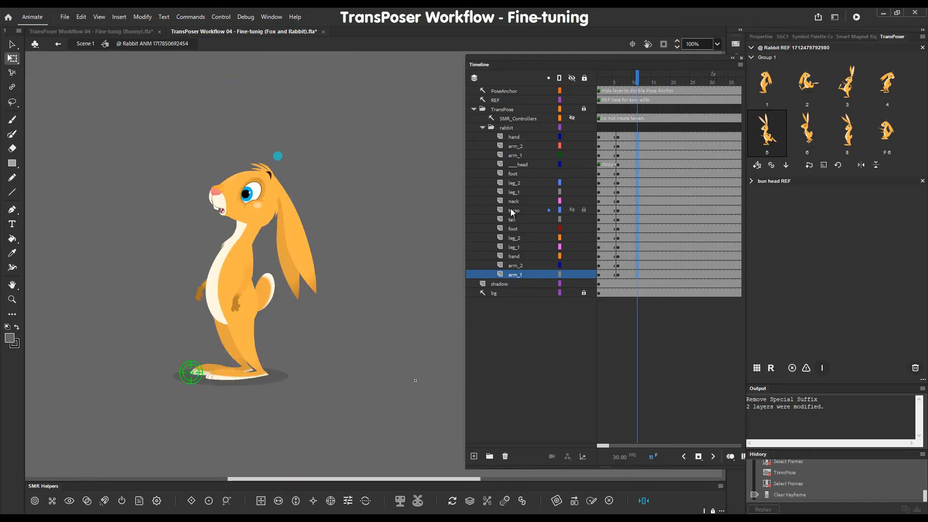
# Add the Match Scale suffix to the rabbit's torso layer.
pyautogui.click(513, 210)
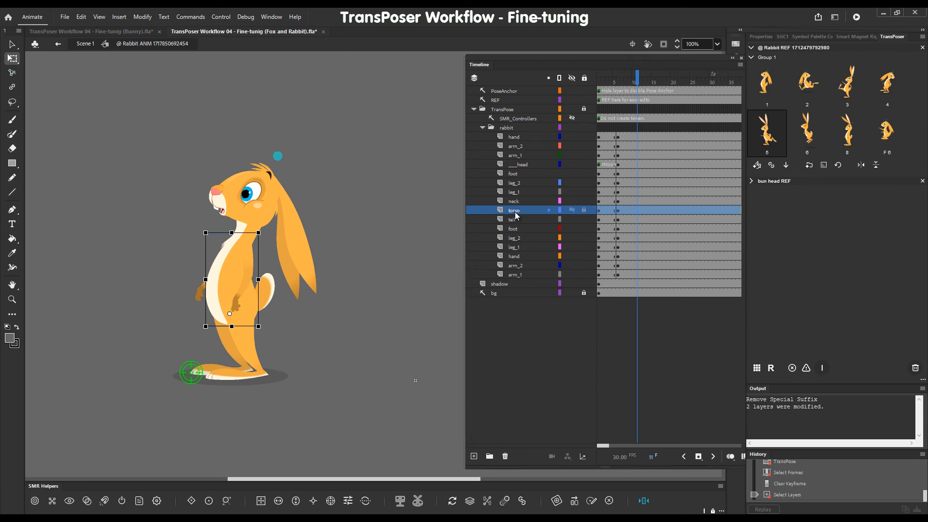
pyautogui.click(923, 380)
pyautogui.click(891, 327)
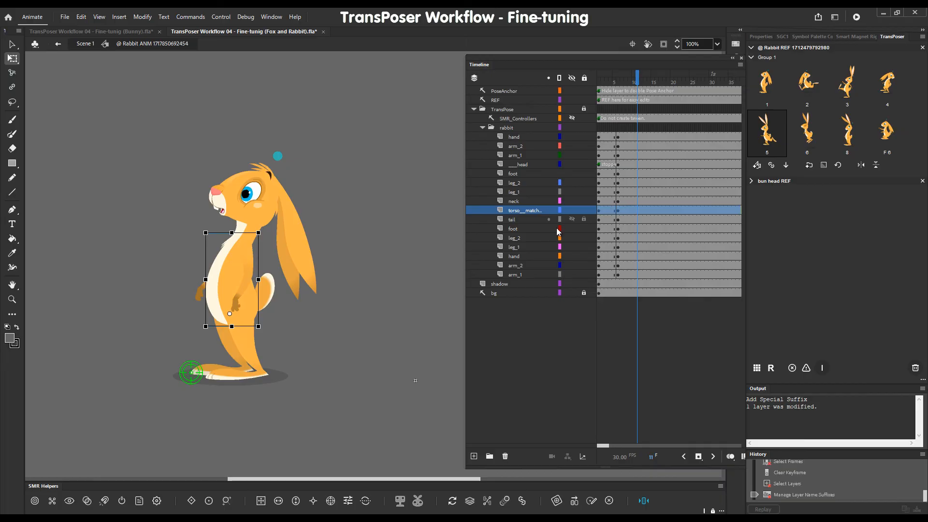
# Apply pose 5 to the rabbit at frame 11 using the torso's Match Scale suffix, and lock the rabbit layers.
pyautogui.click(638, 128)
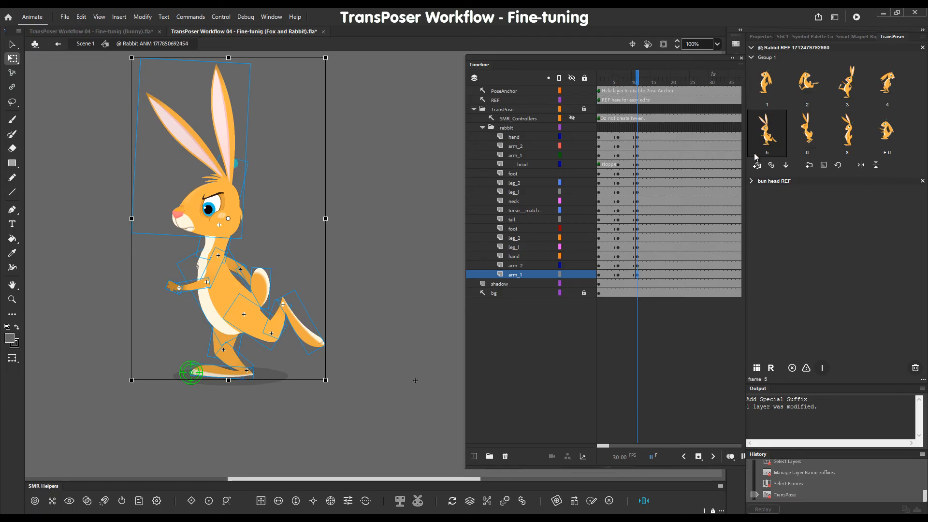
pyautogui.click(423, 239)
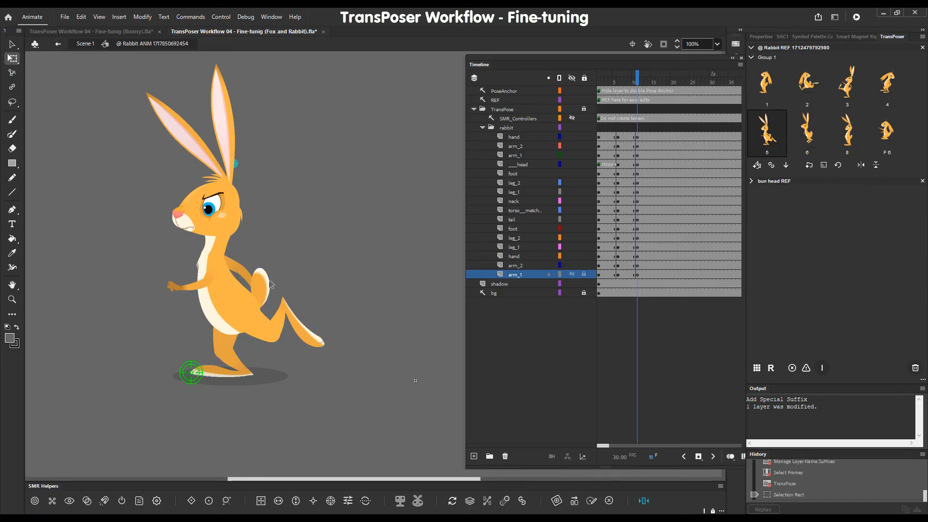
pyautogui.click(584, 127)
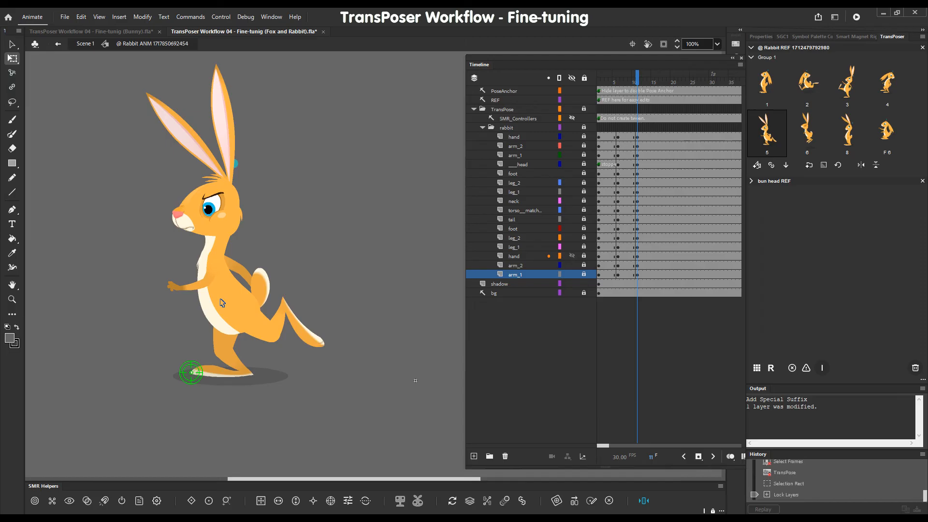
# Apply further TransPoser poses to the rabbit at frames 16 and 21, using pose 4 at frame 21.
pyautogui.moveTo(642, 82)
pyautogui.mouseDown()
pyautogui.moveTo(631, 82)
pyautogui.moveTo(641, 83)
pyautogui.mouseUp()
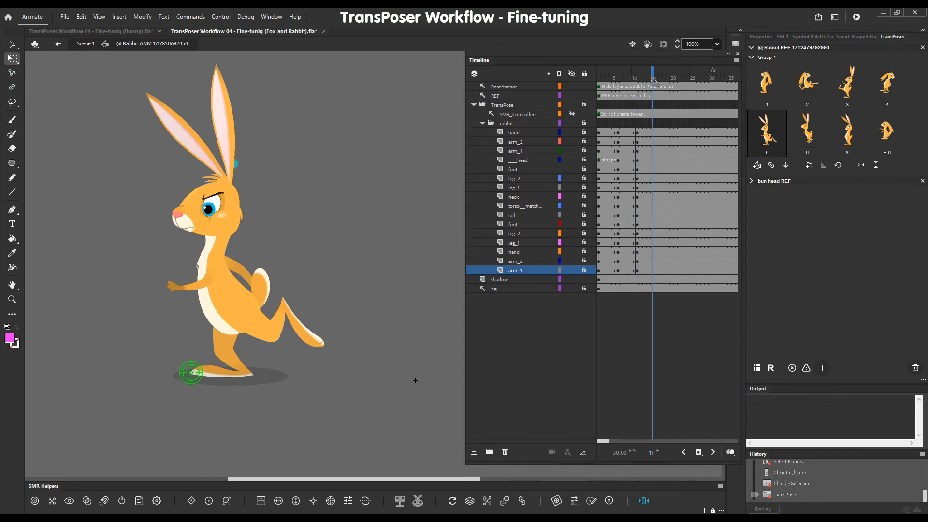
pyautogui.moveTo(653, 77); pyautogui.dragTo(656, 80)
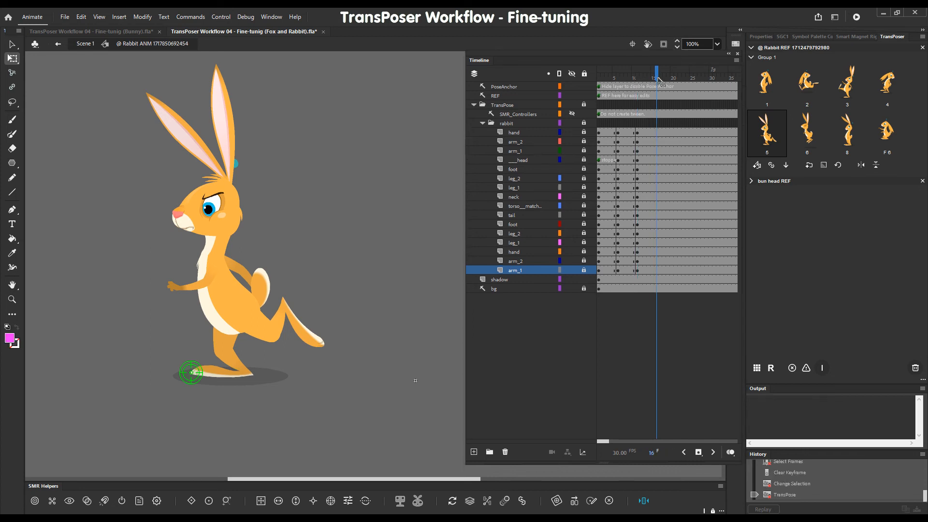
pyautogui.click(890, 135)
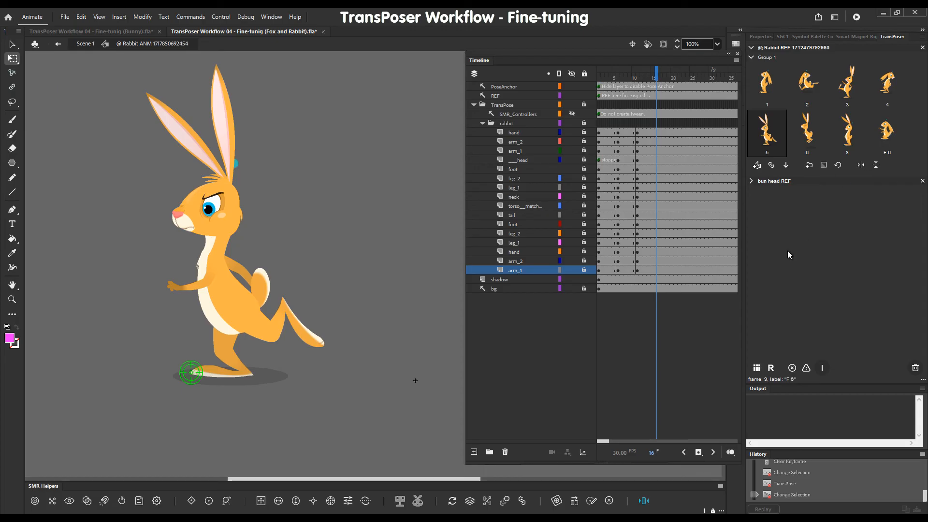
pyautogui.click(663, 78)
pyautogui.moveTo(662, 78); pyautogui.dragTo(675, 78)
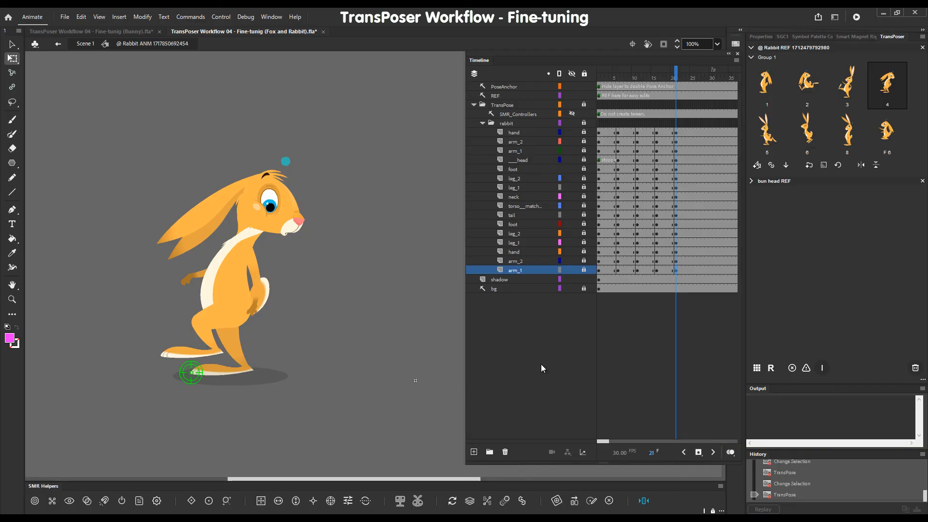
# Switch to the Bunny document and open the bun head REF symbol to examine the glasses on Layer_5 close up.
pyautogui.hotkey('ctrl', 'Tab')
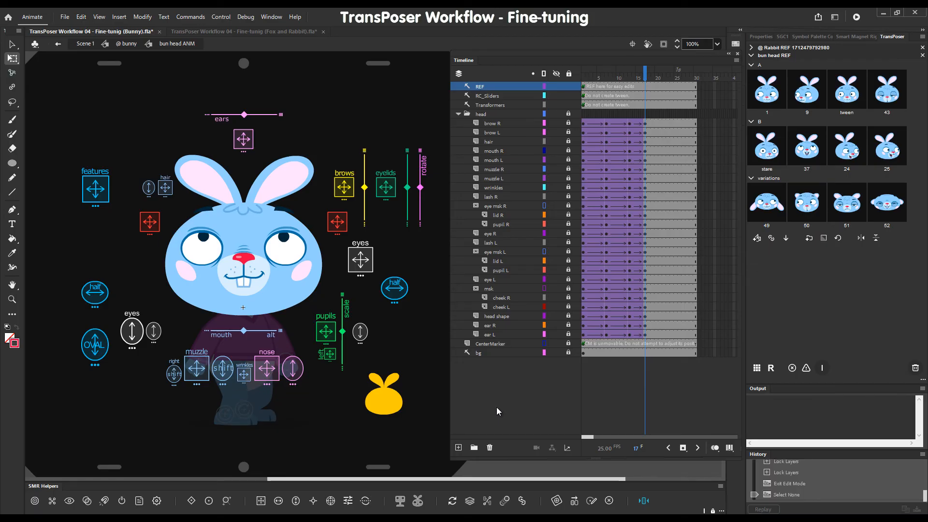
pyautogui.click(380, 409)
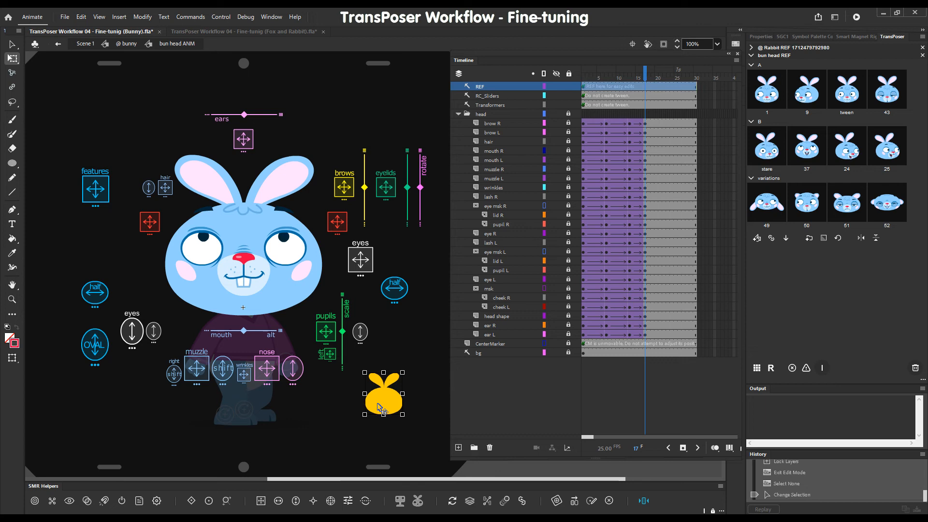
pyautogui.doubleClick(390, 401)
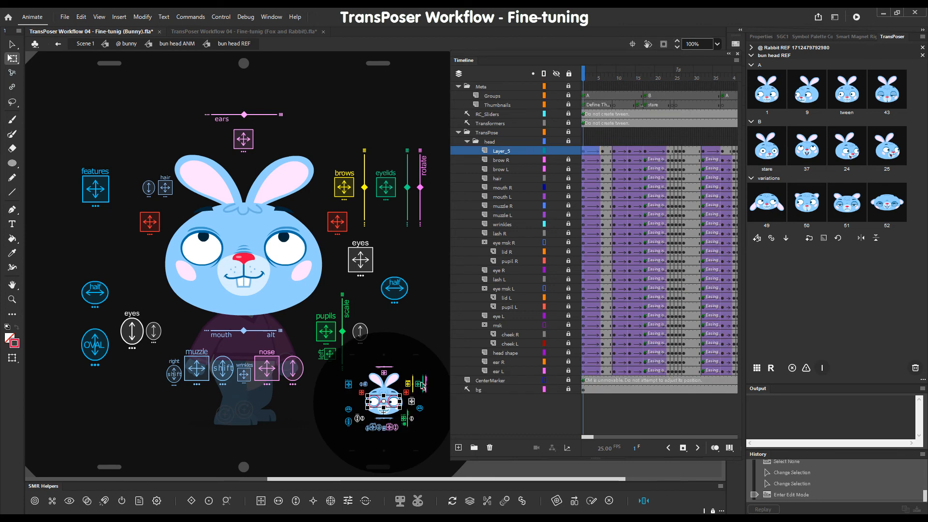
pyautogui.hotkey('ctrl', 'space')
pyautogui.moveTo(338, 348); pyautogui.dragTo(451, 447)
pyautogui.press('space')
pyautogui.moveTo(430, 394); pyautogui.dragTo(383, 362)
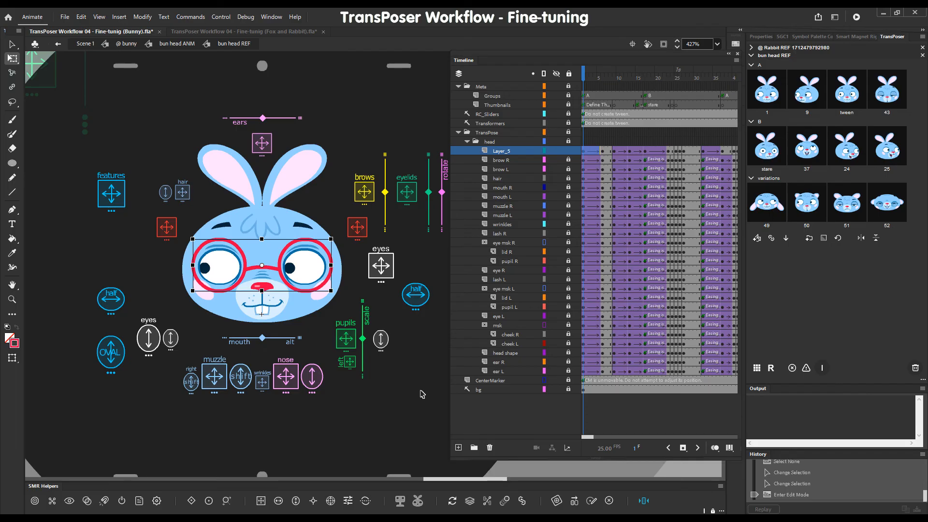
pyautogui.moveTo(405, 402); pyautogui.dragTo(433, 363)
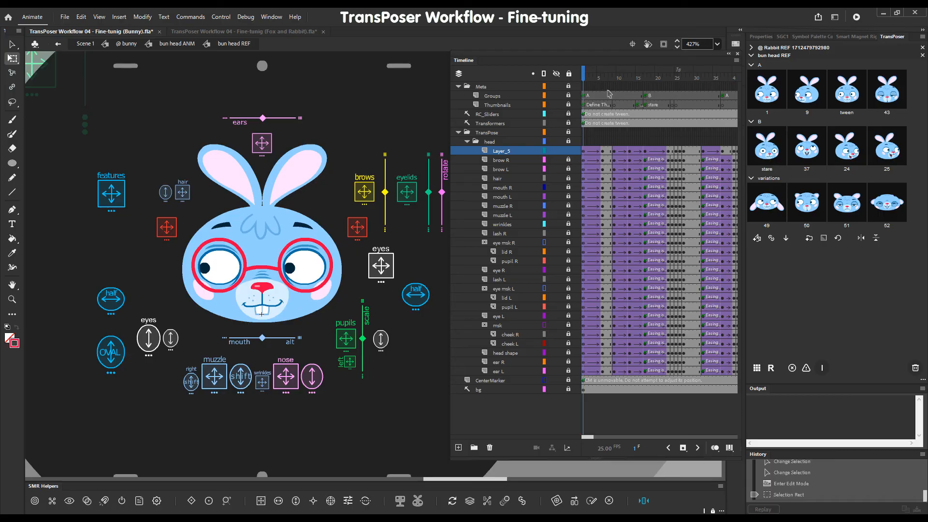
pyautogui.moveTo(587, 81); pyautogui.dragTo(540, 114)
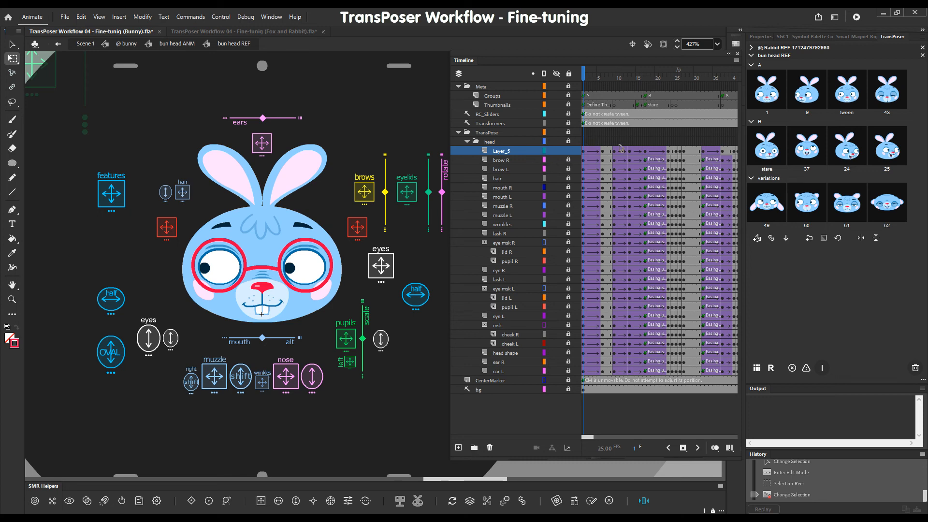
# Set the open bun head REF symbol as a TransPoser Reference Symbol and confirm the operation.
pyautogui.click(770, 369)
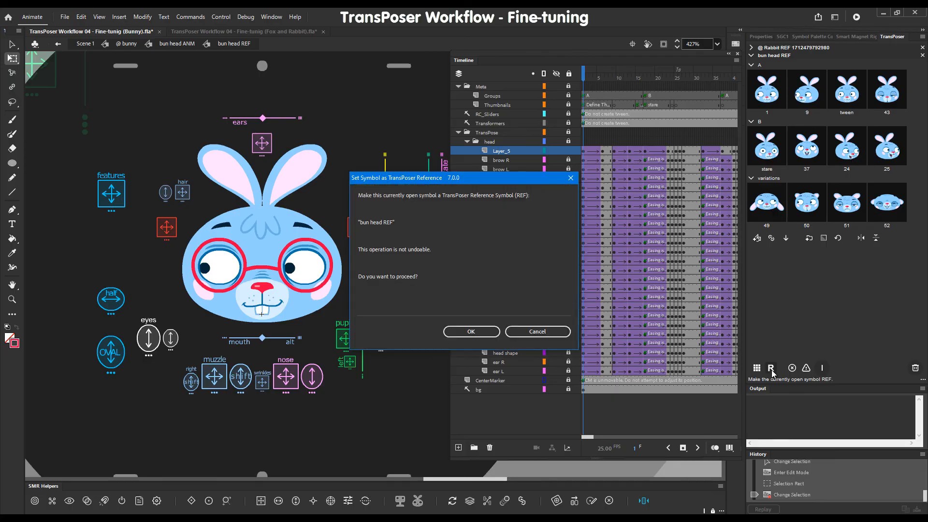
pyautogui.click(475, 329)
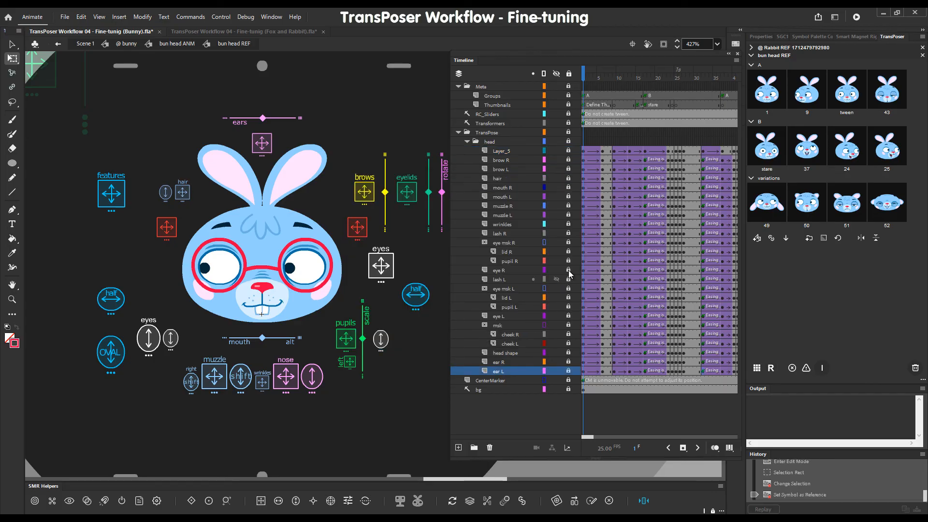
# Unlock Layer_5, copy its glasses keyframe at frame 1, and return to the bun head ANM symbol.
pyautogui.moveTo(586, 72); pyautogui.dragTo(578, 97)
pyautogui.click(569, 151)
pyautogui.click(584, 151)
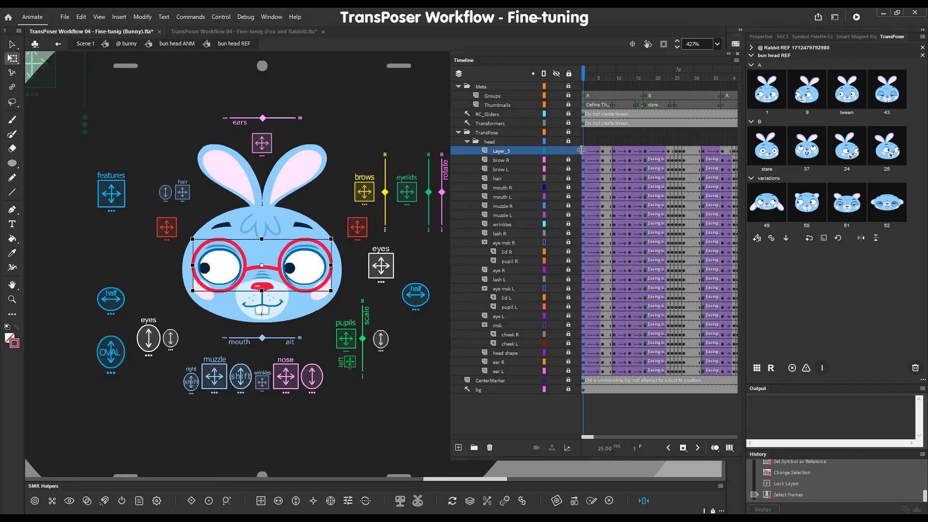
pyautogui.hotkey('ctrl', 'alt')
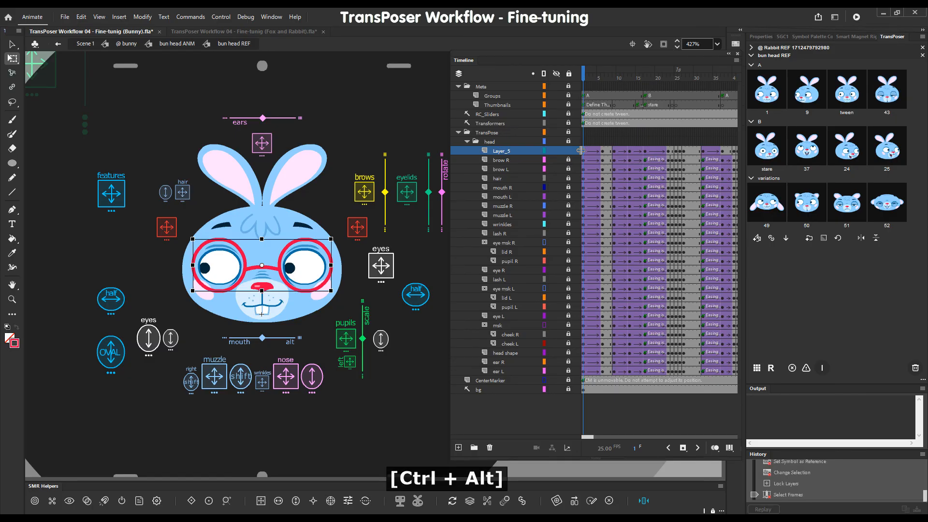
pyautogui.hotkey('ctrl', 'alt', 'c')
pyautogui.hotkey('ctrl', 'e')
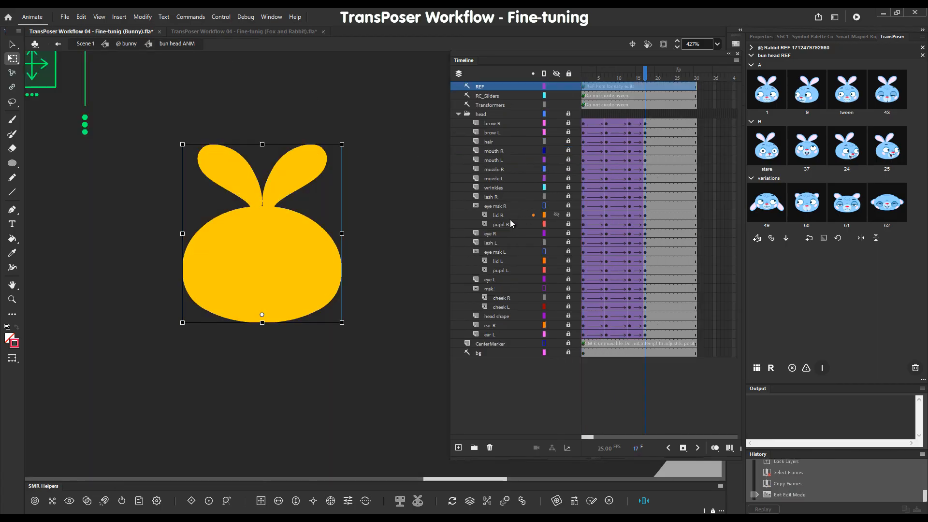
# Add a new layer inside the head folder and paste the copied glasses frame into it at frame 18.
pyautogui.hotkey('ctrl', '1')
pyautogui.moveTo(381, 163); pyautogui.dragTo(409, 286)
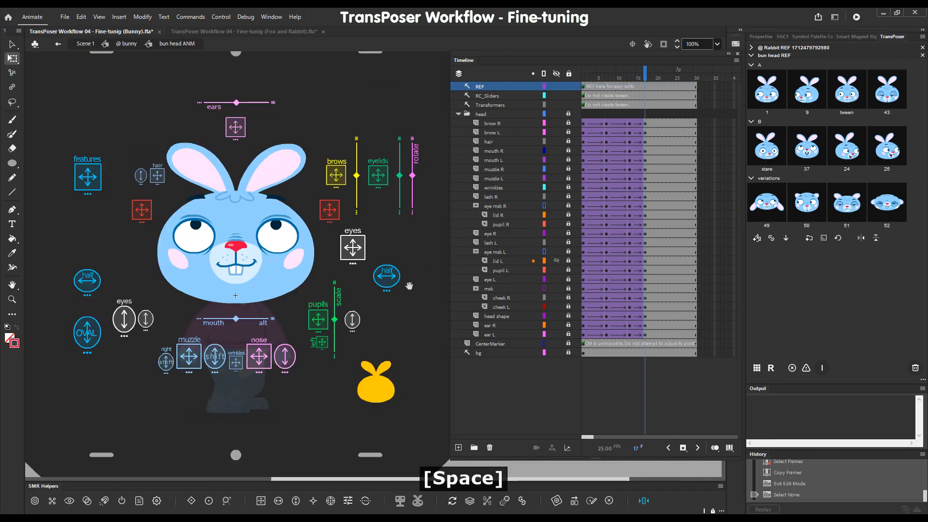
pyautogui.click(483, 113)
pyautogui.click(458, 447)
pyautogui.click(583, 123)
pyautogui.click(648, 124)
pyautogui.press('x')
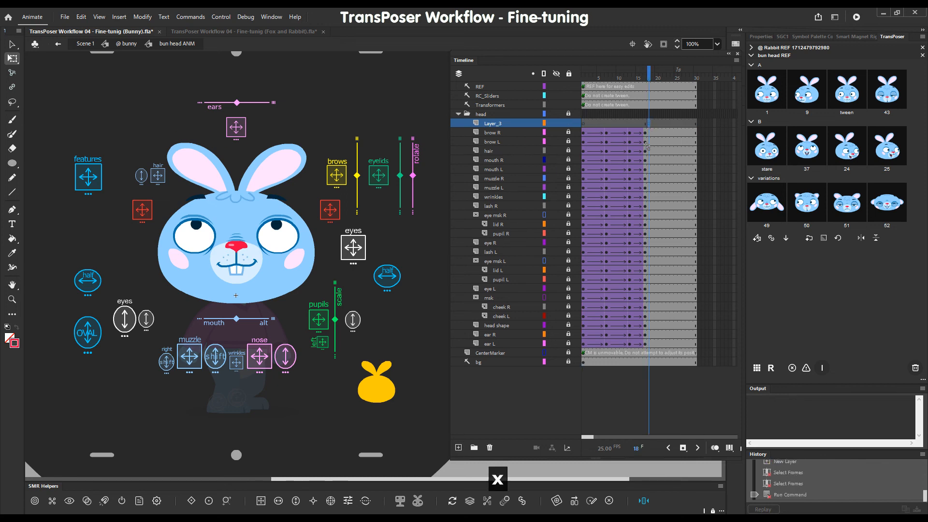
pyautogui.hotkey('ctrl', 'alt', 'v')
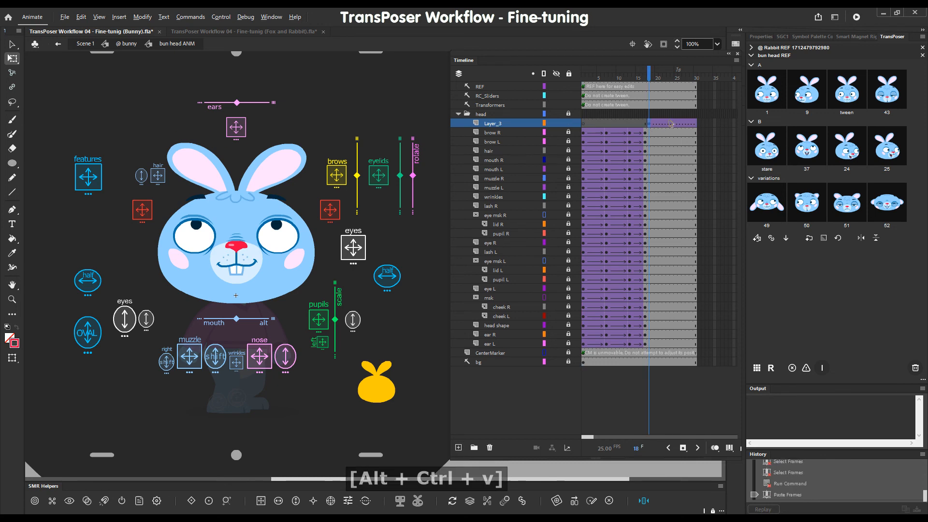
# Remove the tween from the pasted glasses frames and move the glasses up around the eyes at frame 18.
pyautogui.click(670, 124)
pyautogui.press('4')
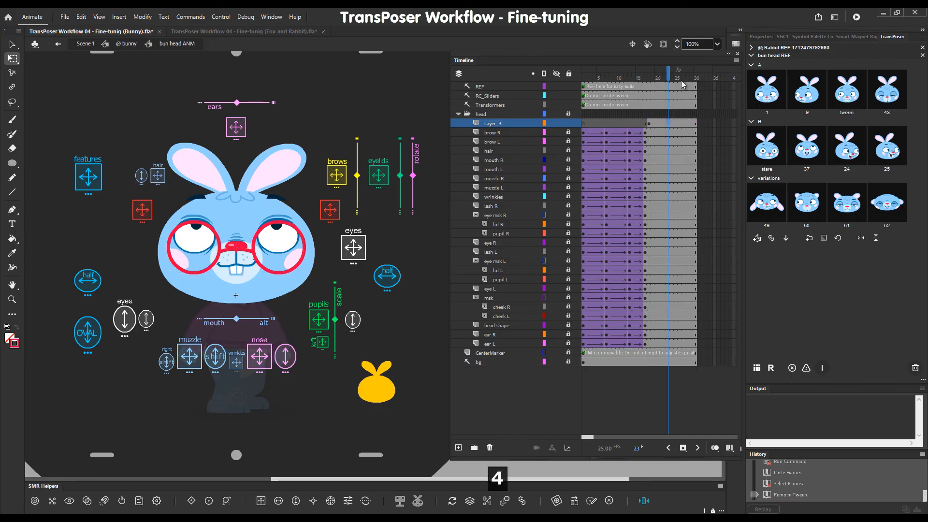
pyautogui.click(652, 78)
pyautogui.click(649, 124)
pyautogui.click(847, 96)
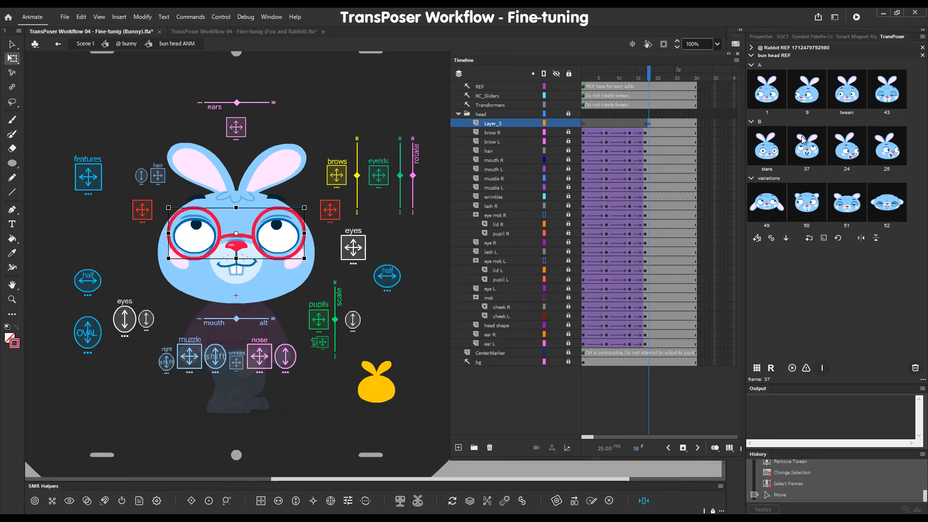
pyautogui.click(657, 78)
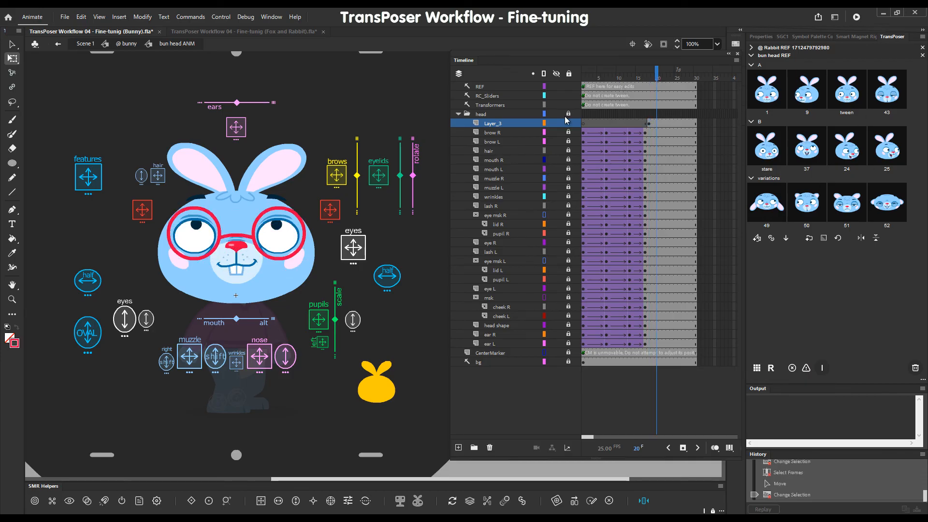
# Rename the new glasses layer as glasses.
pyautogui.doubleClick(488, 124)
pyautogui.write('glasses')
pyautogui.press('Return')
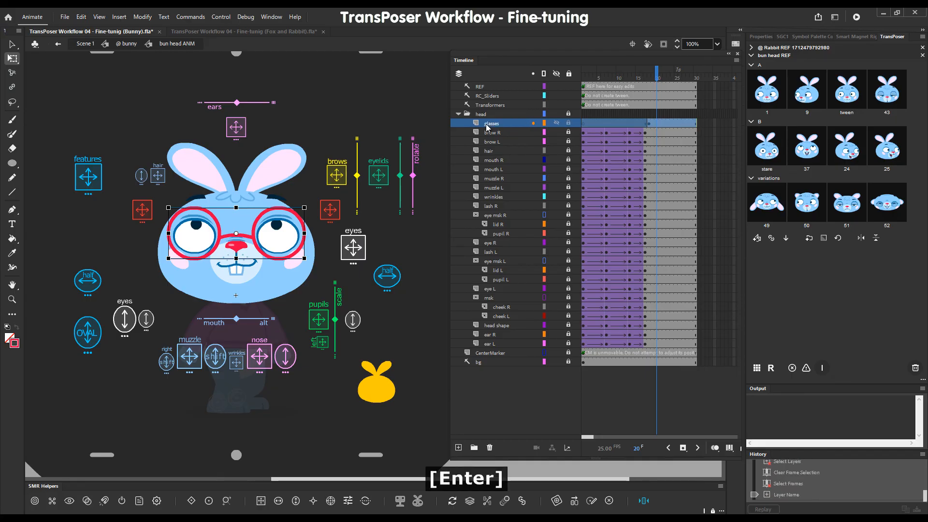
# Apply TransPoser pose 37 to the bunny head at frame 21 and pose 1 at frame 24.
pyautogui.click(661, 71)
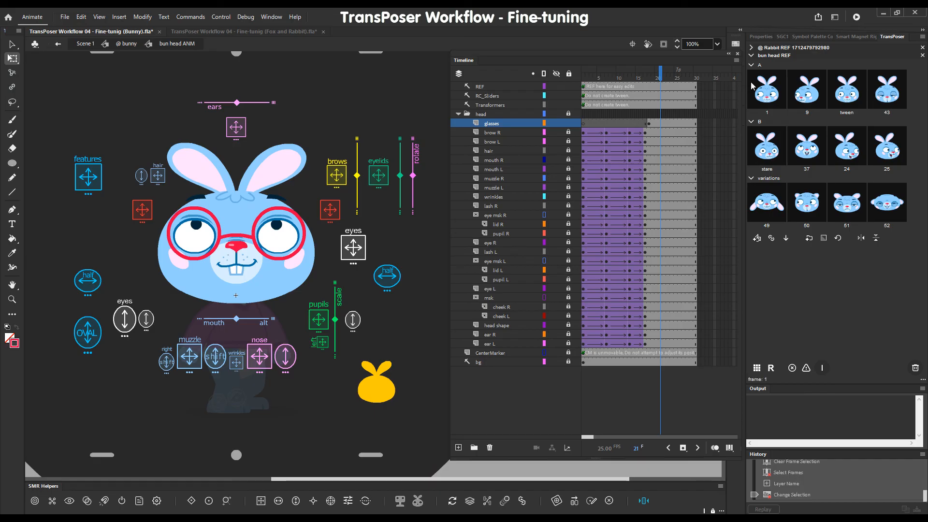
pyautogui.click(807, 151)
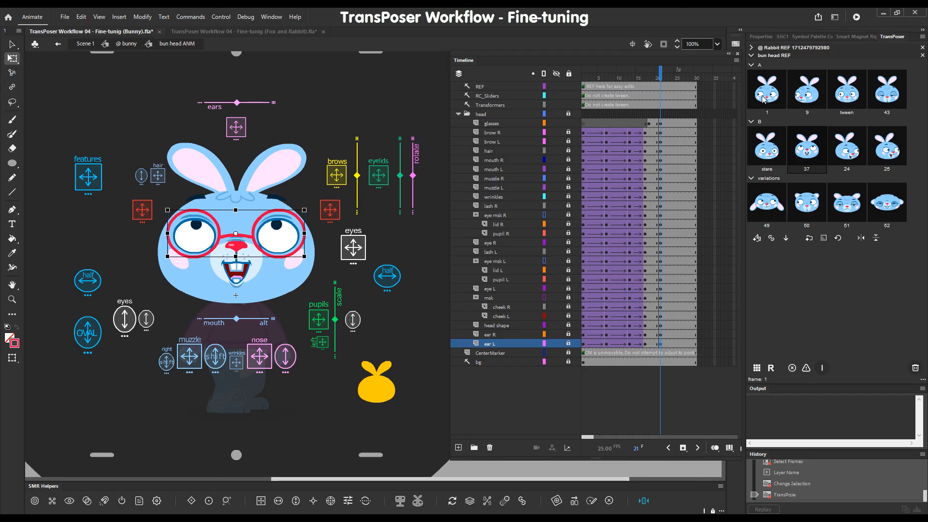
pyautogui.click(673, 79)
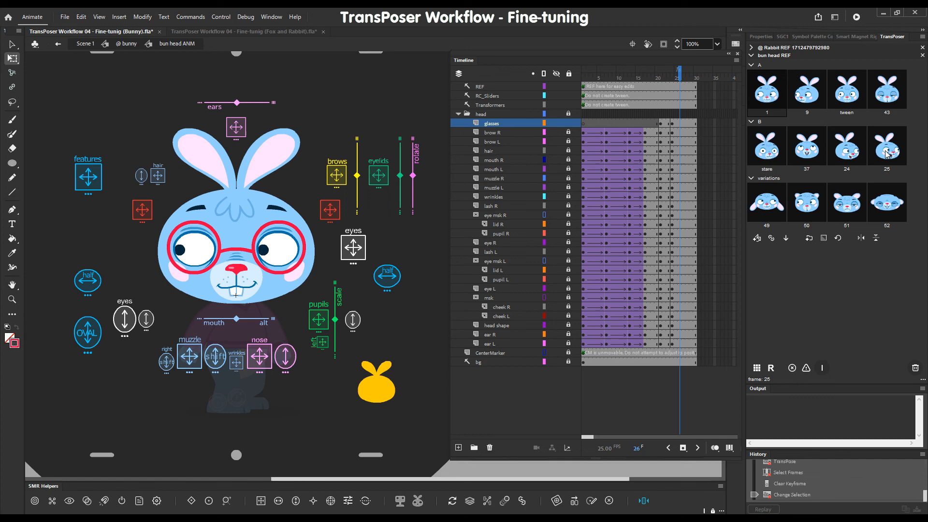
# Apply pose 25 to the bunny head at frame 26, replace it with the stare pose, and deselect everything.
pyautogui.click(887, 154)
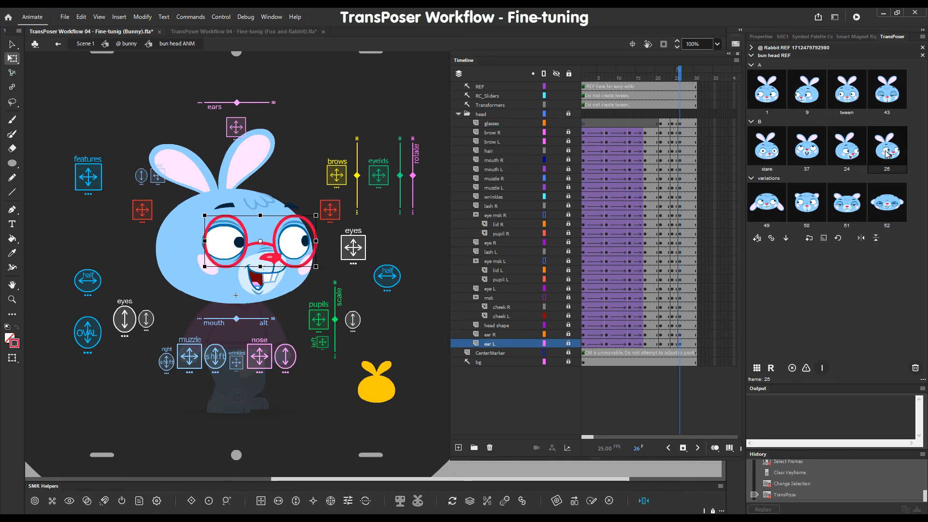
pyautogui.click(767, 145)
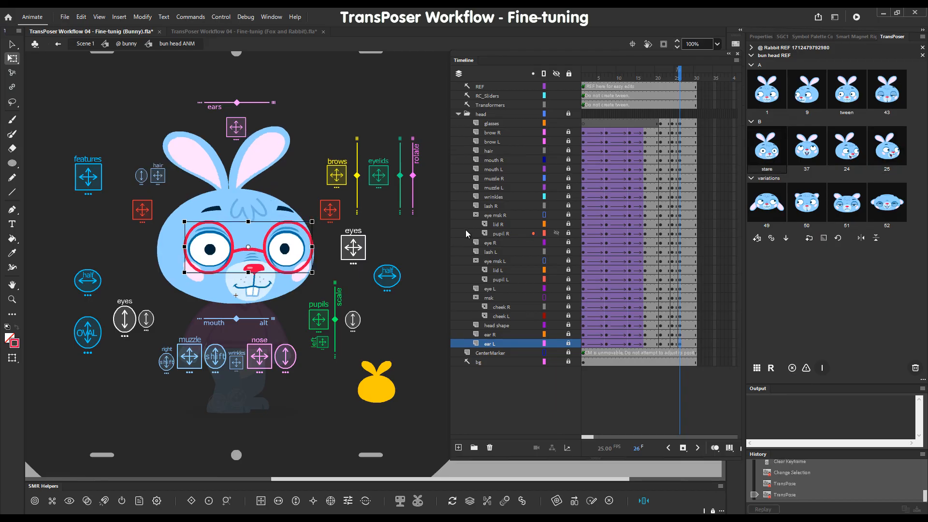
pyautogui.click(430, 234)
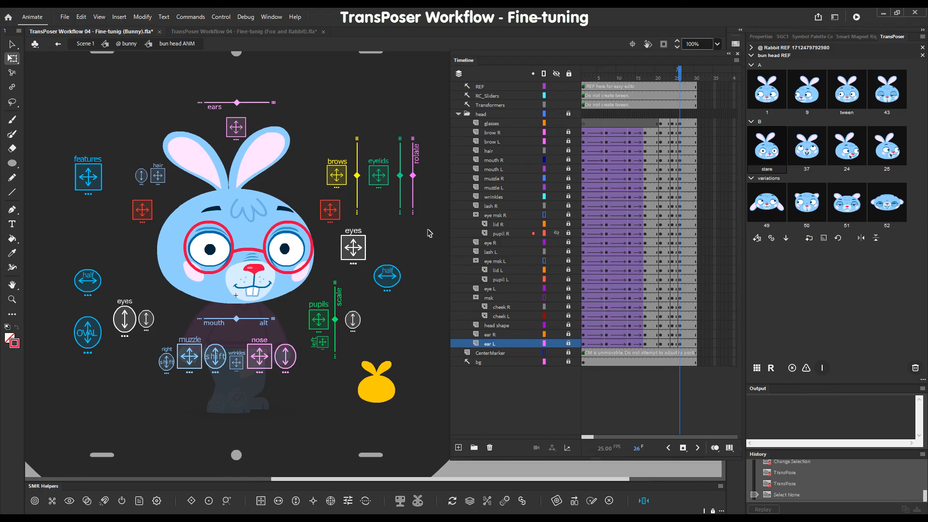